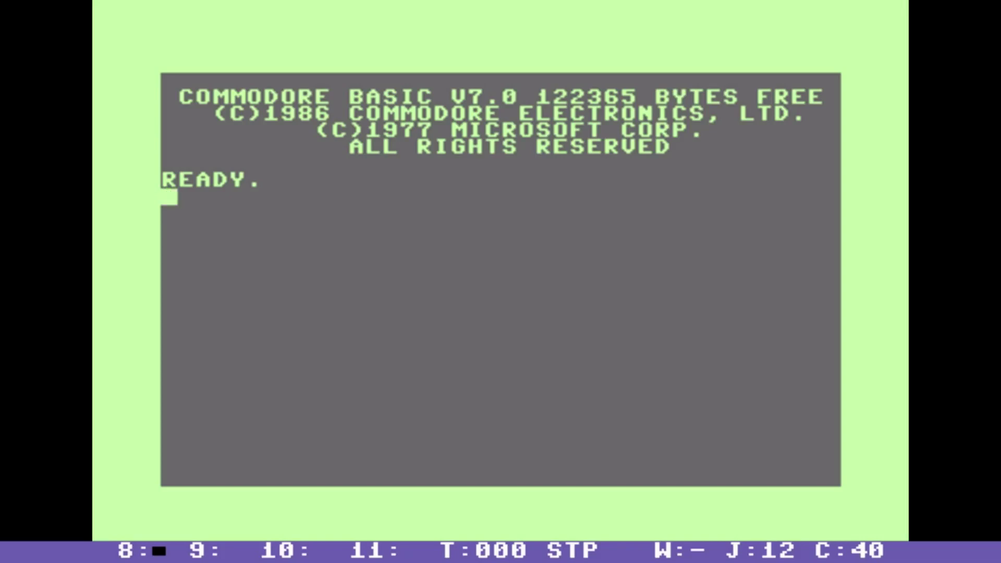
Switch the machine to 80-column mode and perform a soft reset.
{"action": "key", "text": "F7"}
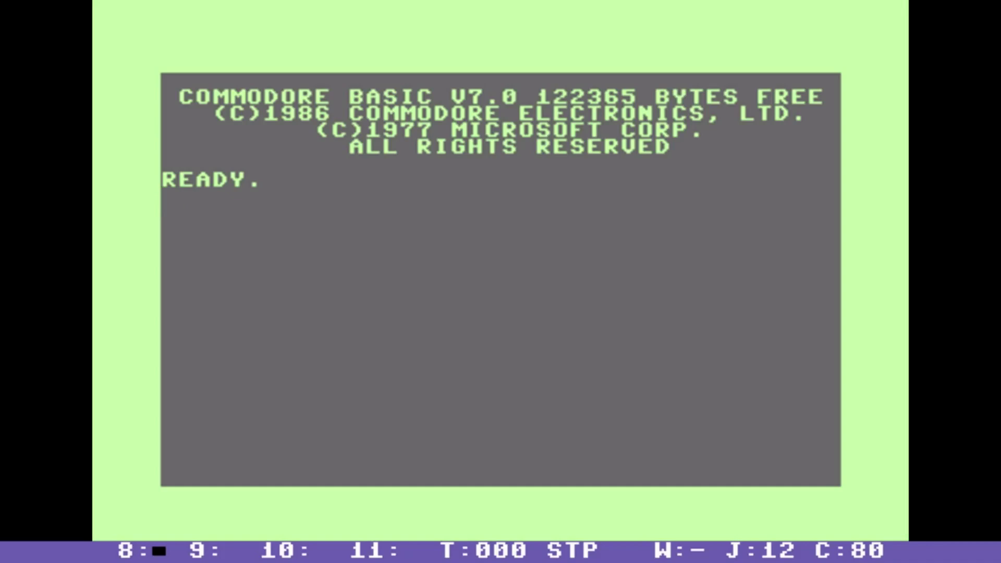
{"action": "key", "text": "F12"}
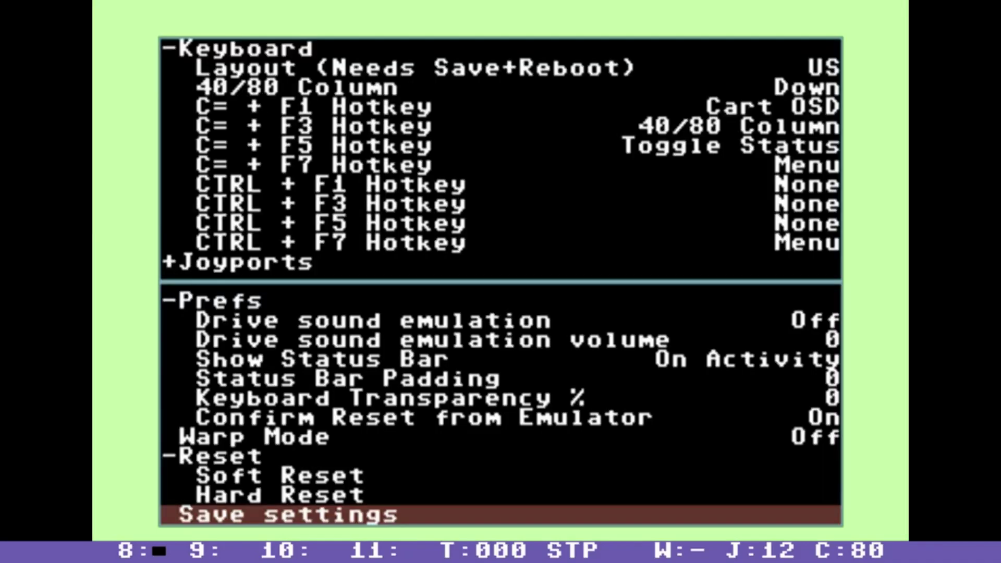
{"action": "key", "text": "Down"}
{"action": "key", "text": "Down"}
{"action": "key", "text": "End"}
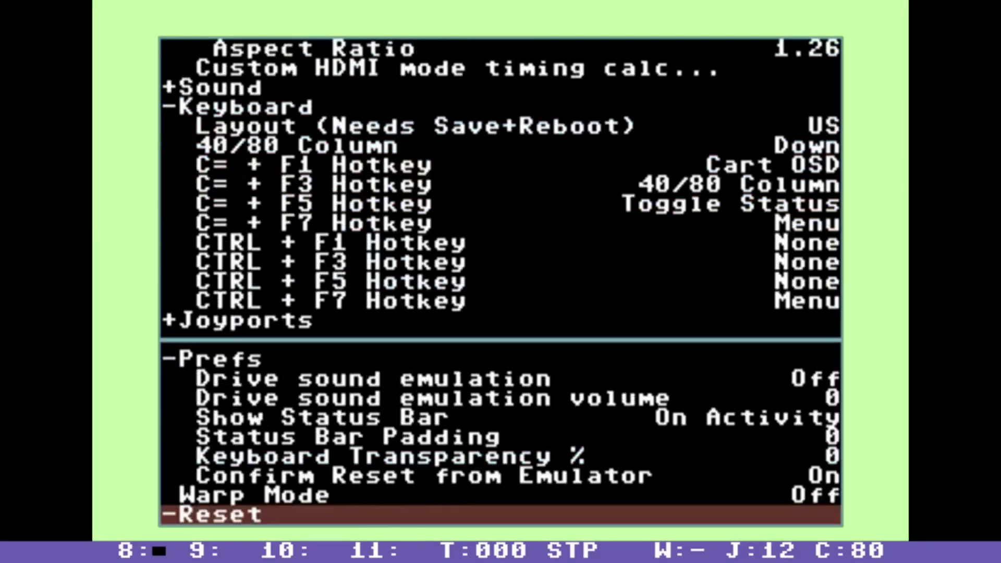
{"action": "key", "text": "Down"}
{"action": "key", "text": "Down"}
{"action": "key", "text": "Down"}
{"action": "key", "text": "Up"}
{"action": "key", "text": "Up"}
{"action": "key", "text": "Return"}
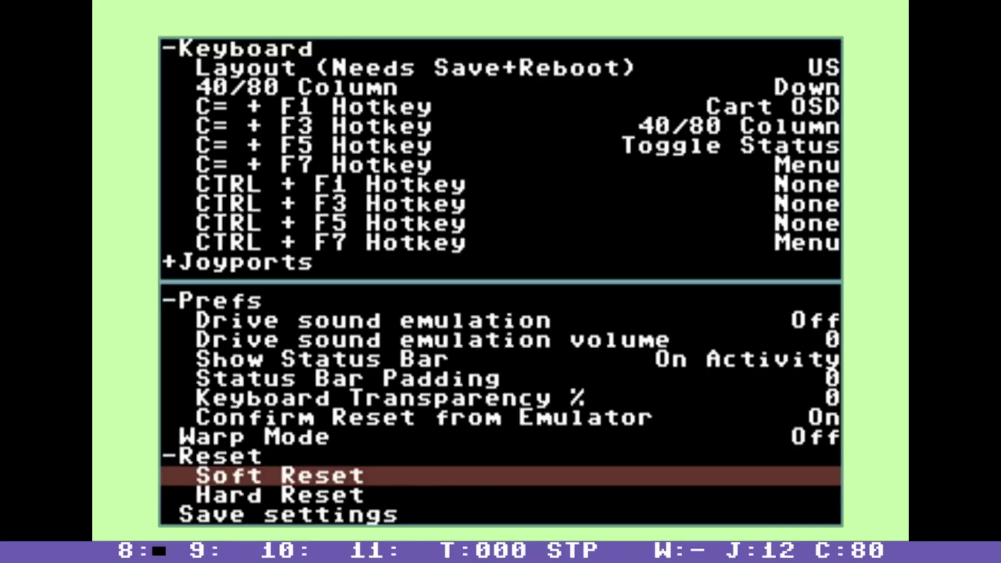
Collapse the Reset and Prefs sections of the emulator settings.
{"action": "key", "text": "Up"}
{"action": "key", "text": "Up"}
{"action": "key", "text": "Up"}
{"action": "key", "text": "Up"}
{"action": "key", "text": "Up"}
{"action": "key", "text": "Up"}
{"action": "key", "text": "Up"}
{"action": "key", "text": "Up"}
{"action": "key", "text": "Up"}
{"action": "key", "text": "Down"}
{"action": "key", "text": "Down"}
{"action": "key", "text": "Down"}
{"action": "key", "text": "Down"}
{"action": "key", "text": "Down"}
{"action": "key", "text": "Down"}
{"action": "key", "text": "Down"}
{"action": "key", "text": "Down"}
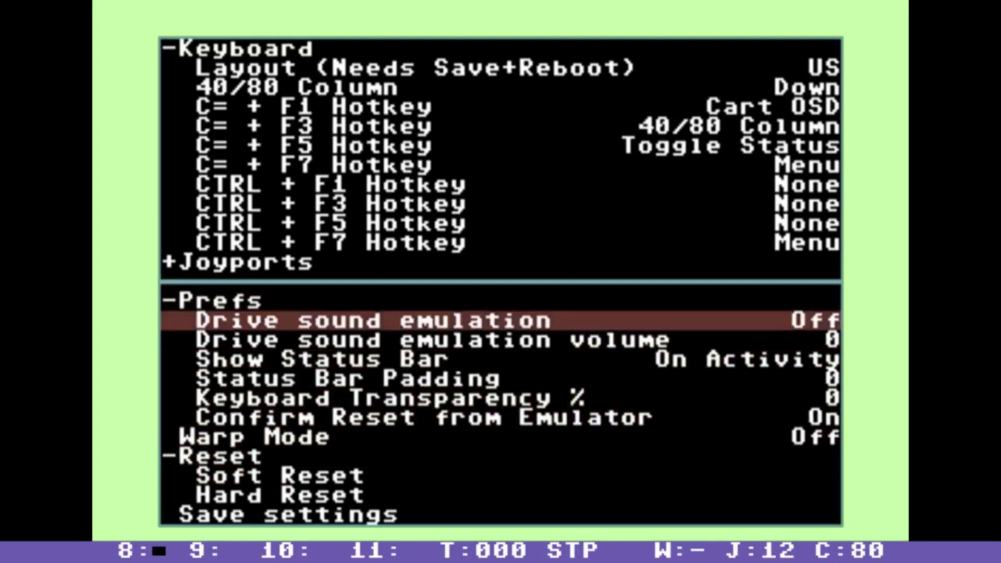
{"action": "key", "text": "Return"}
{"action": "key", "text": "Up"}
{"action": "key", "text": "Up"}
{"action": "key", "text": "Up"}
{"action": "key", "text": "Up"}
{"action": "key", "text": "Up"}
{"action": "key", "text": "Up"}
{"action": "key", "text": "Up"}
{"action": "key", "text": "Up"}
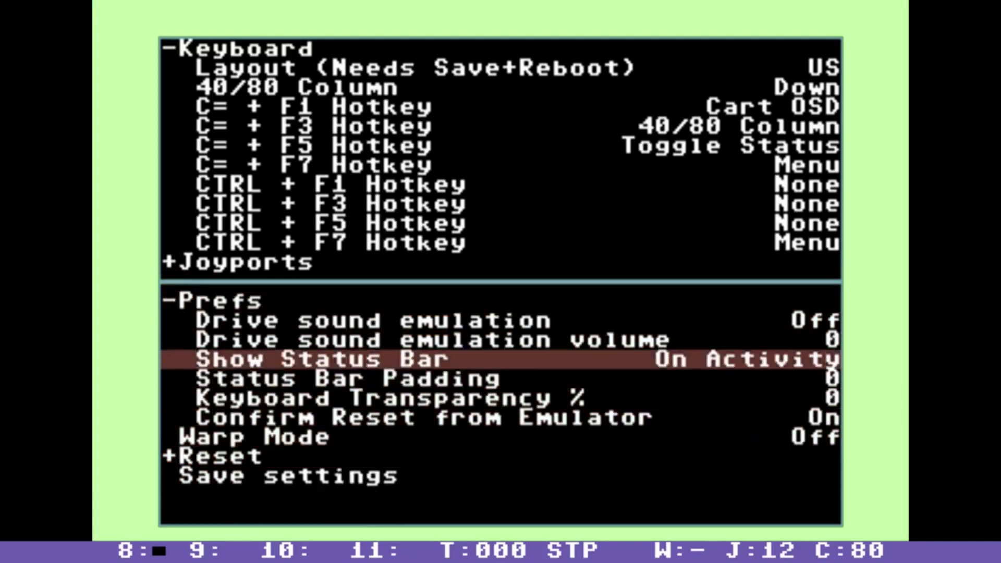
{"action": "key", "text": "Return"}
Set the video Active Display option to VDC and return to the emulated screen.
{"action": "key", "text": "Up"}
{"action": "key", "text": "Up"}
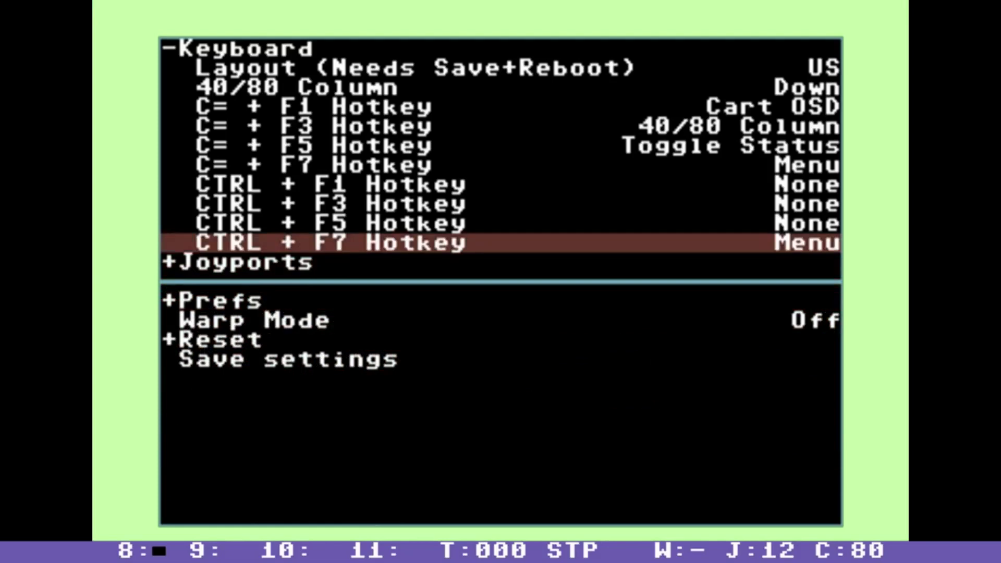
{"action": "key", "text": "Up"}
{"action": "key", "text": "Up"}
{"action": "key", "text": "Up"}
{"action": "key", "text": "Up"}
{"action": "key", "text": "Up"}
{"action": "key", "text": "Up"}
{"action": "key", "text": "Up"}
{"action": "key", "text": "Up"}
{"action": "key", "text": "Up"}
{"action": "key", "text": "Up"}
{"action": "key", "text": "Up"}
{"action": "key", "text": "Up"}
{"action": "key", "text": "Up"}
{"action": "key", "text": "Up"}
{"action": "key", "text": "Up"}
{"action": "key", "text": "Down"}
{"action": "key", "text": "Down"}
{"action": "key", "text": "Down"}
{"action": "key", "text": "Down"}
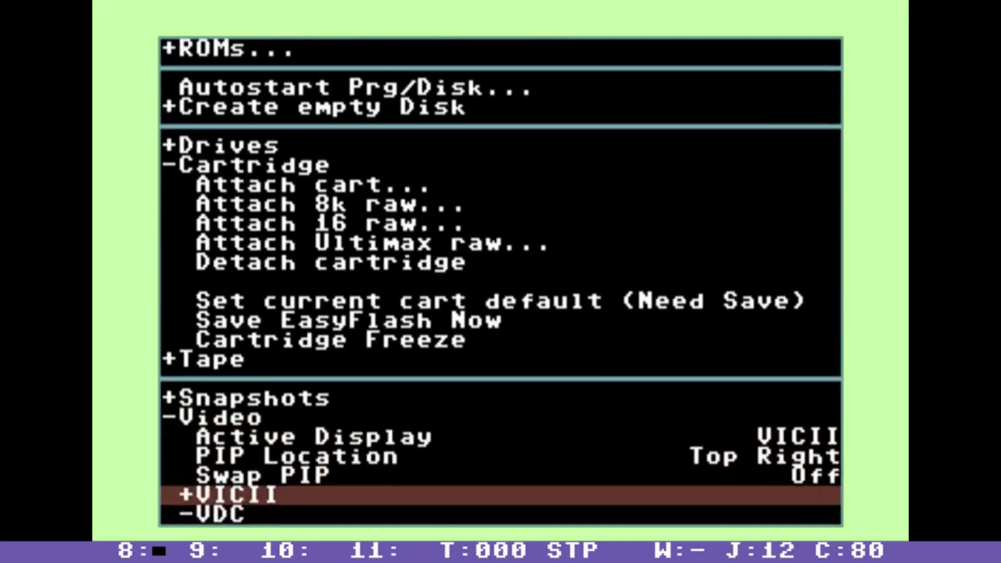
{"action": "key", "text": "Up"}
{"action": "key", "text": "Up"}
{"action": "key", "text": "Up"}
{"action": "key", "text": "Up"}
{"action": "key", "text": "Down"}
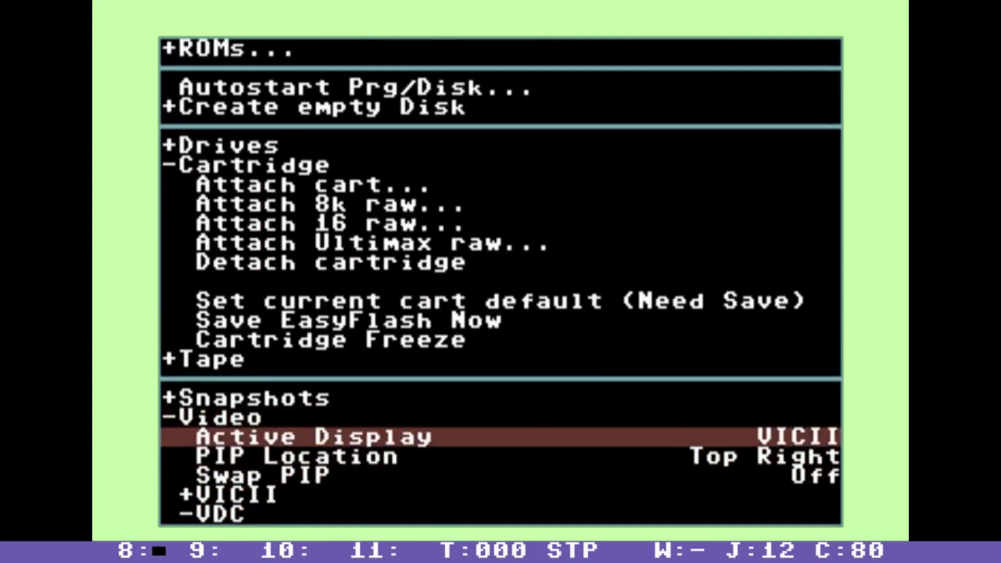
{"action": "key", "text": "Right"}
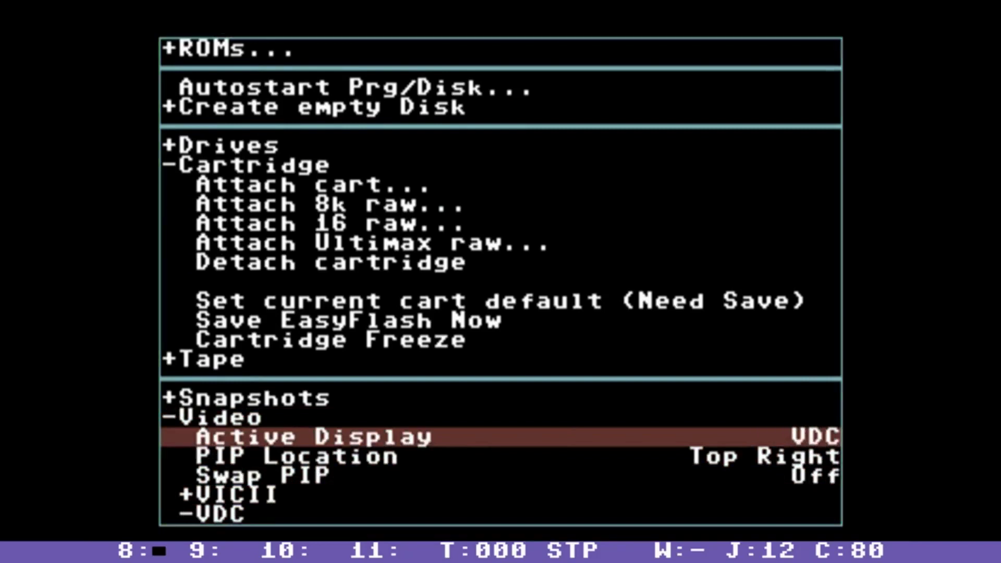
{"action": "key", "text": "F12"}
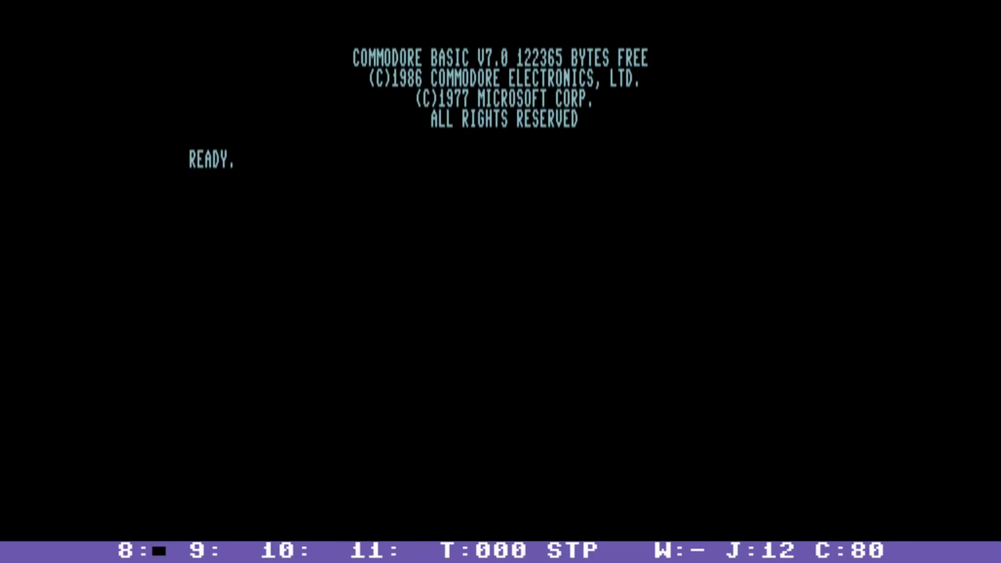
Change the Active Display option to Side-By-Side and return to the emulated screens.
{"action": "key", "text": "F12"}
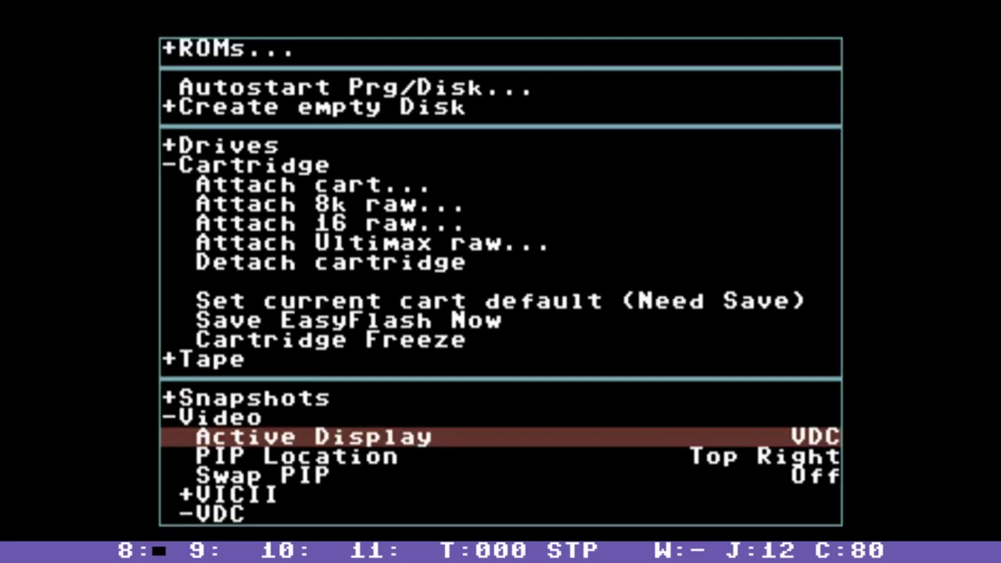
{"action": "key", "text": "Right"}
{"action": "key", "text": "F12"}
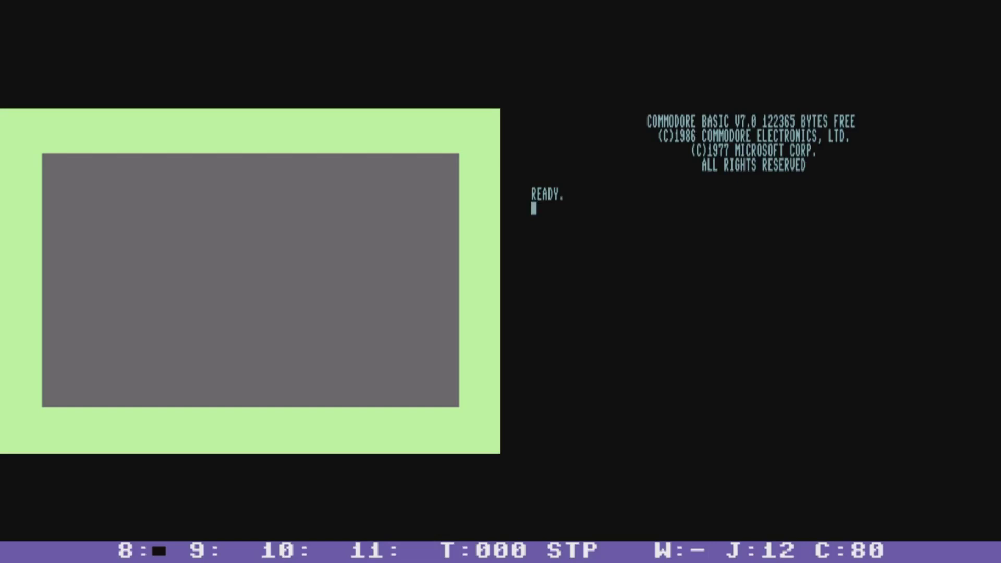
Run the FAST command followed by the SLOW command on the 80-column screen.
{"action": "type", "text": "FAST"}
{"action": "key", "text": "Return"}
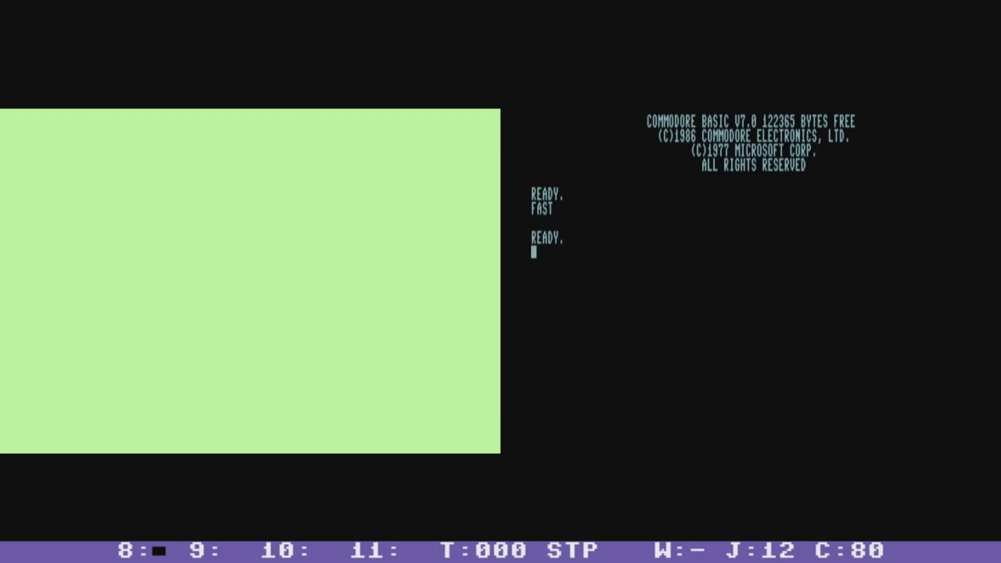
{"action": "type", "text": "SLOW"}
{"action": "key", "text": "Return"}
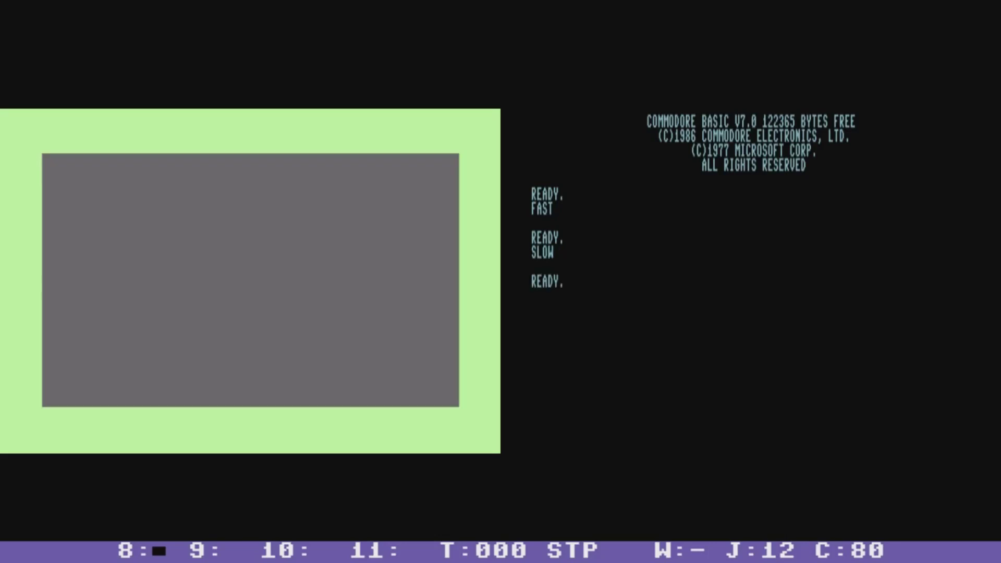
Run SYS49194 to switch input to the 40-column screen, and run it again there to switch back.
{"action": "type", "text": "SYS49124"}
{"action": "key", "text": "BackSpace"}
{"action": "key", "text": "BackSpace"}
{"action": "type", "text": "94"}
{"action": "key", "text": "Return"}
{"action": "key", "text": "Return"}
{"action": "key", "text": "Return"}
{"action": "key", "text": "Return"}
{"action": "key", "text": "Return"}
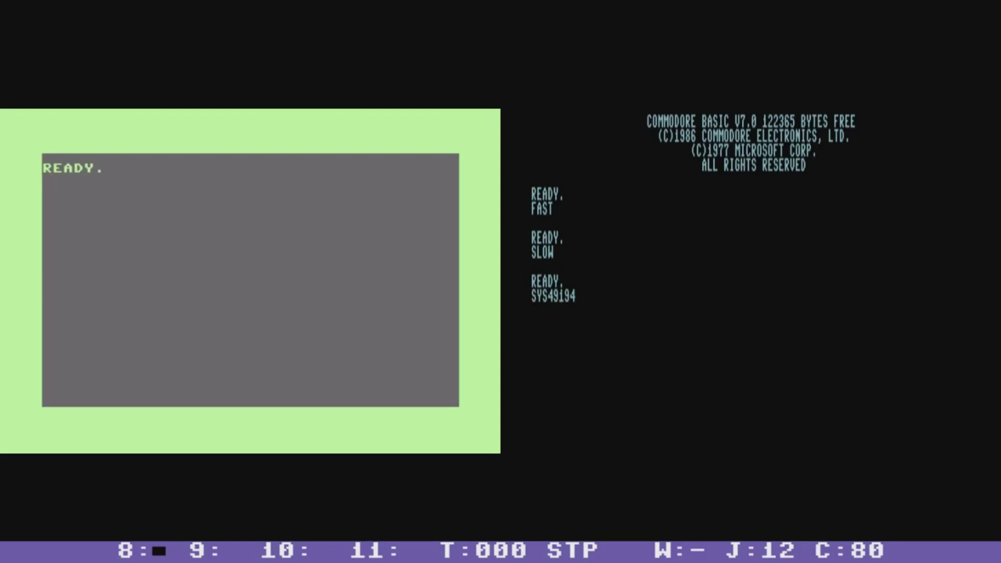
{"action": "type", "text": "SYS49194"}
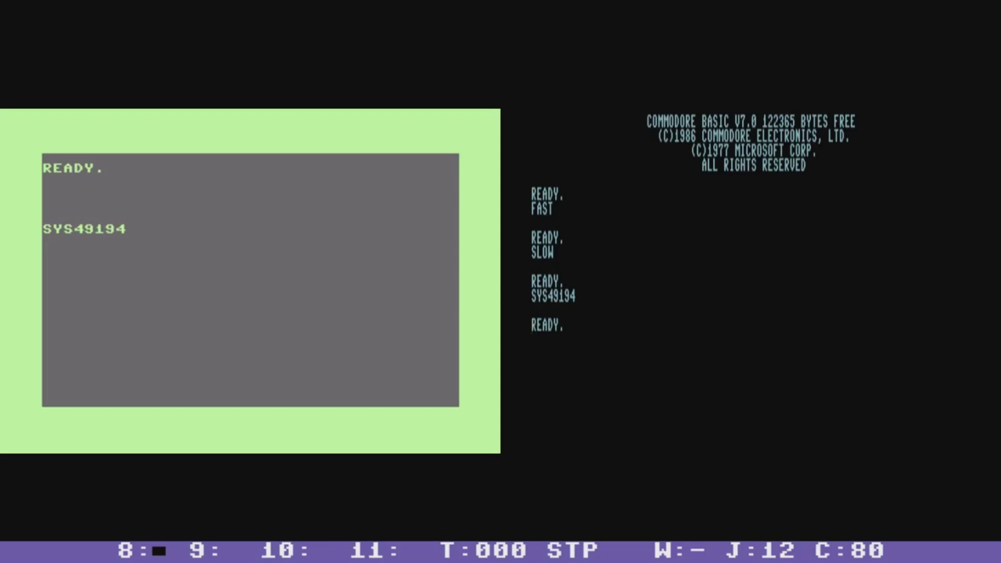
Set Active Display to PIP and PIP Location to Top Right, and return to the emulated screen.
{"action": "key", "text": "F12"}
{"action": "key", "text": "Page_Up"}
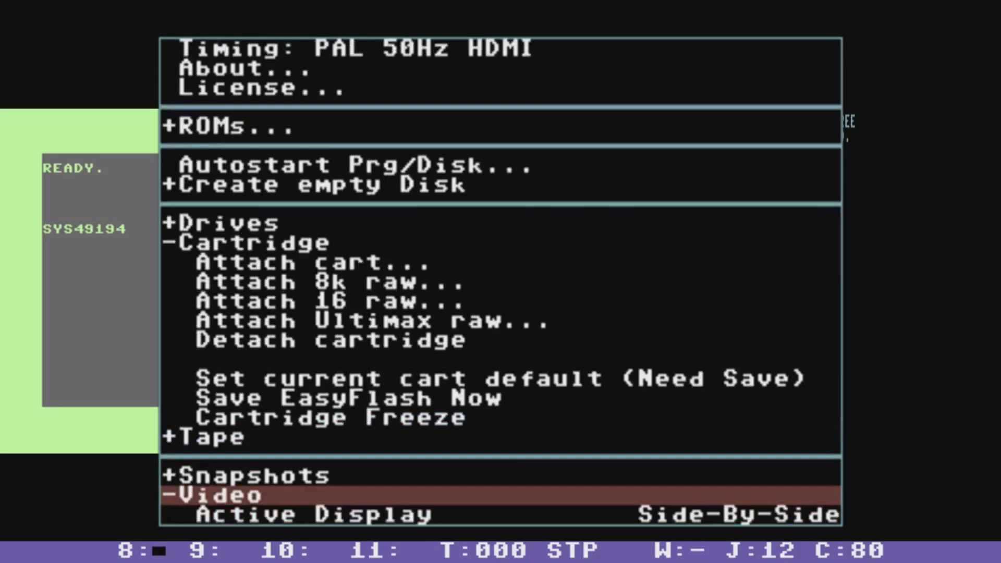
{"action": "key", "text": "Down"}
{"action": "key", "text": "Right"}
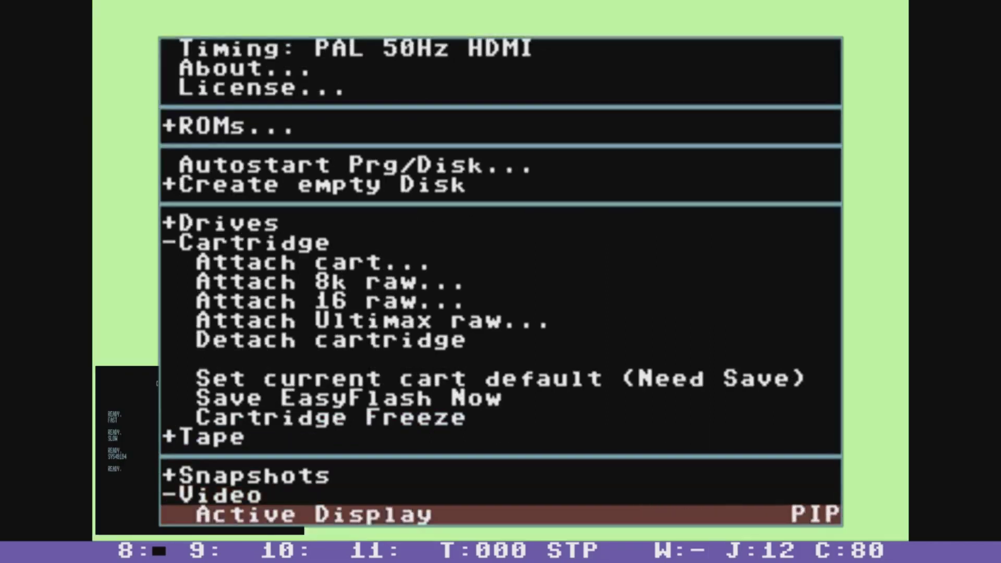
{"action": "key", "text": "Down"}
{"action": "key", "text": "Down"}
{"action": "key", "text": "Up"}
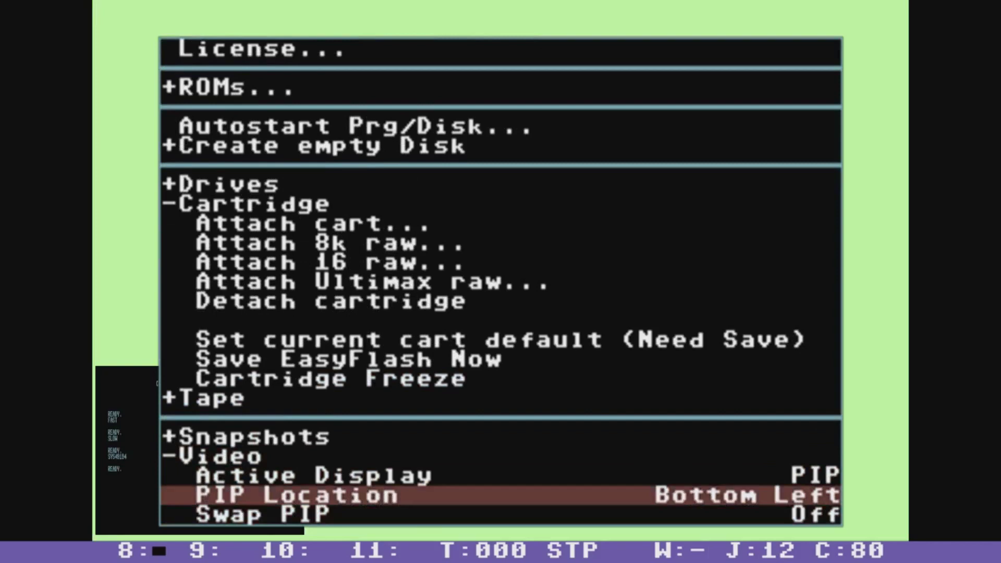
{"action": "key", "text": "Right"}
{"action": "key", "text": "Right"}
{"action": "key", "text": "F12"}
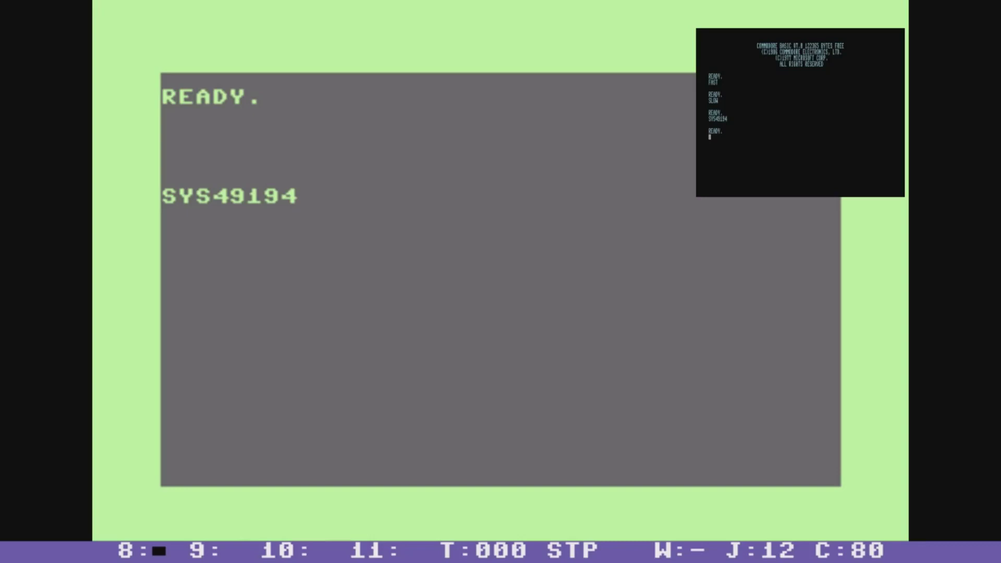
Cycle PIP Location through the other corners and back to Top Right.
{"action": "key", "text": "F12"}
{"action": "key", "text": "Right"}
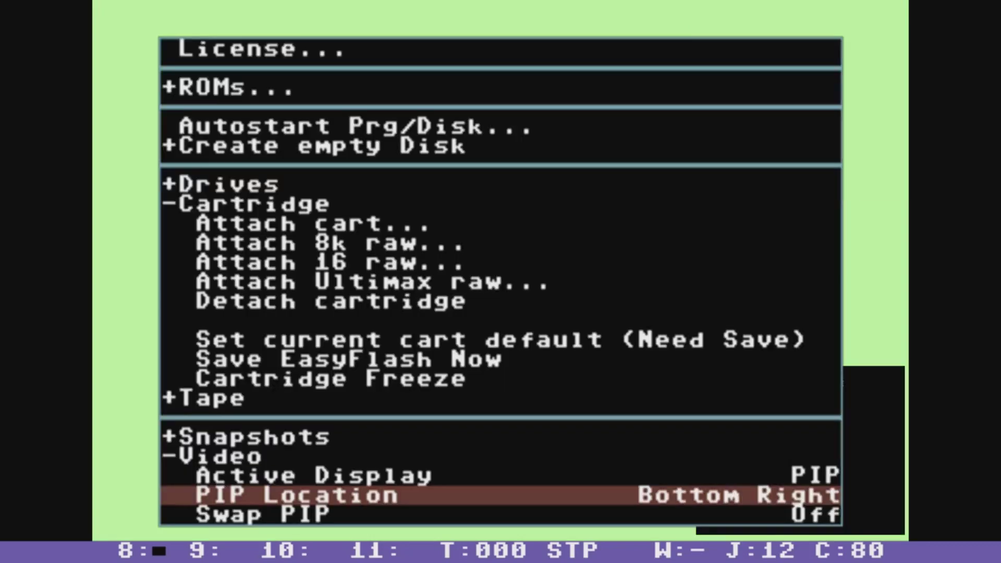
{"action": "key", "text": "Right"}
{"action": "key", "text": "Right"}
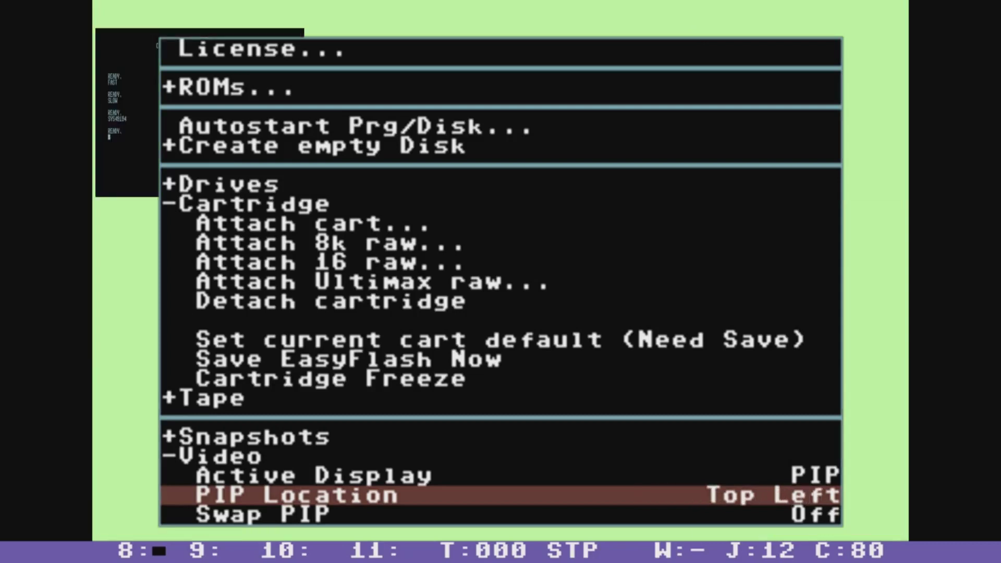
{"action": "key", "text": "Right"}
Turn Swap PIP on and return to the emulated screen.
{"action": "key", "text": "Down"}
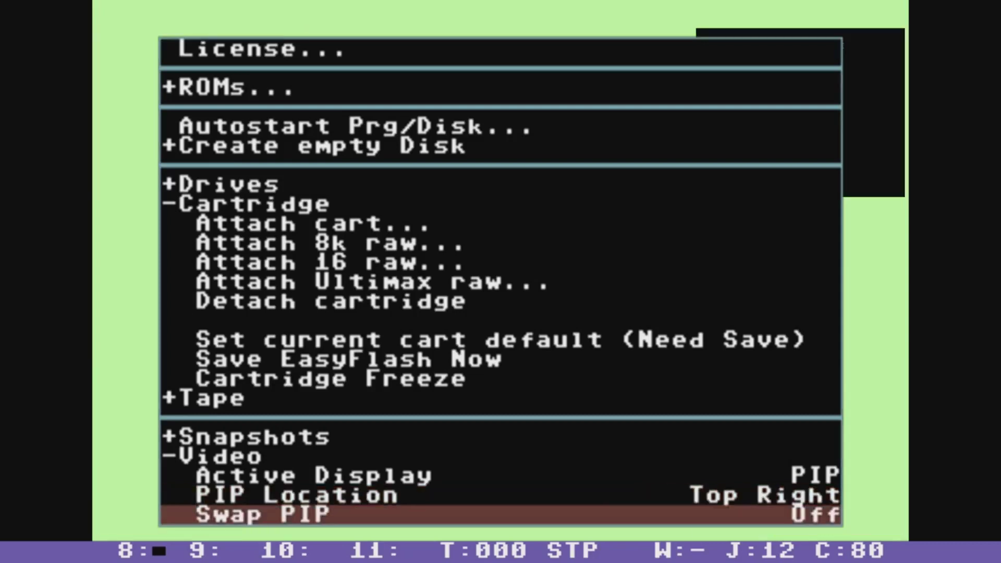
{"action": "key", "text": "Right"}
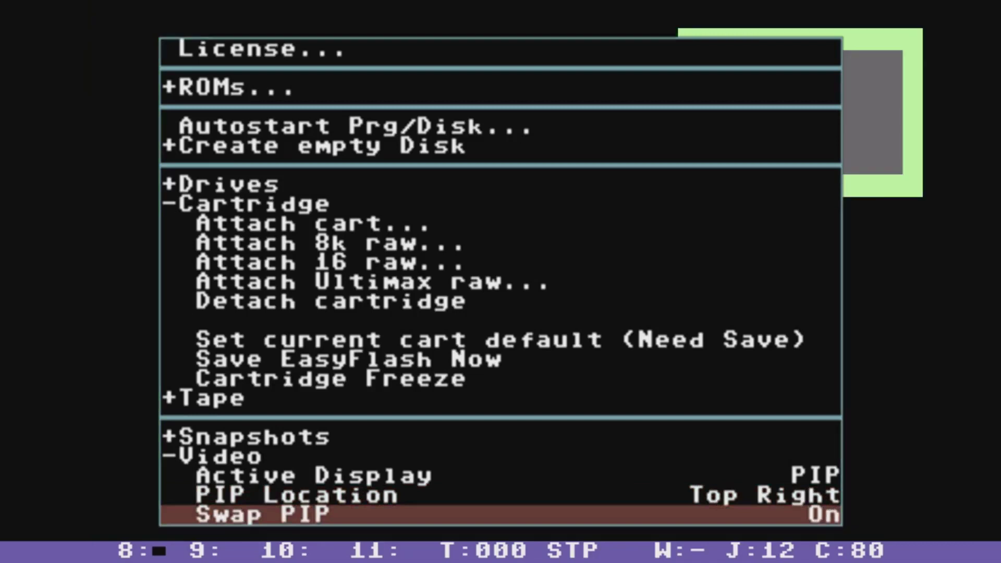
{"action": "key", "text": "F12"}
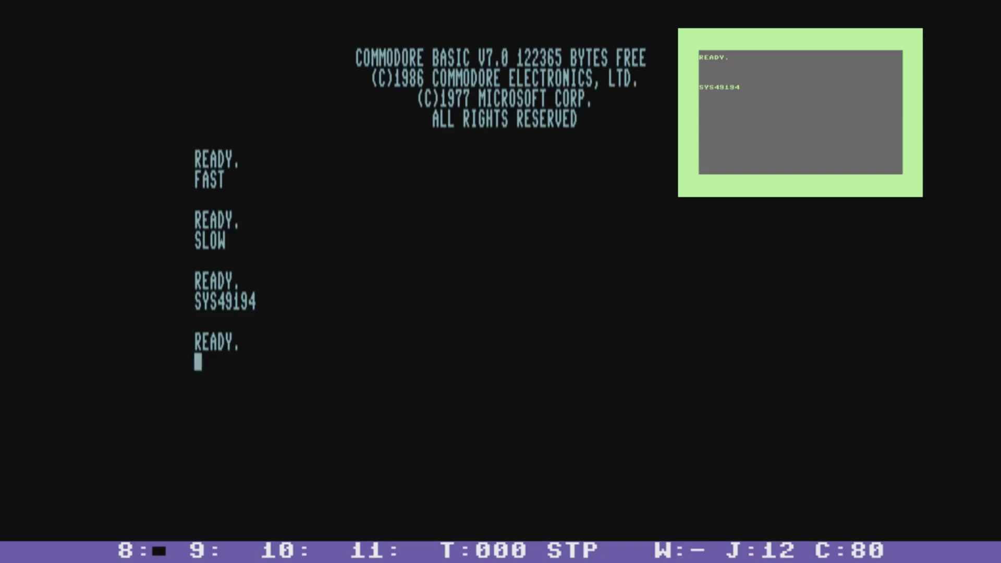
Narrow the VDC picture by lowering its aspect ratio to 1.15.
{"action": "key", "text": "F12"}
{"action": "key", "text": "Down"}
{"action": "key", "text": "Down"}
{"action": "key", "text": "Down"}
{"action": "key", "text": "Down"}
{"action": "key", "text": "Down"}
{"action": "key", "text": "Down"}
{"action": "key", "text": "Down"}
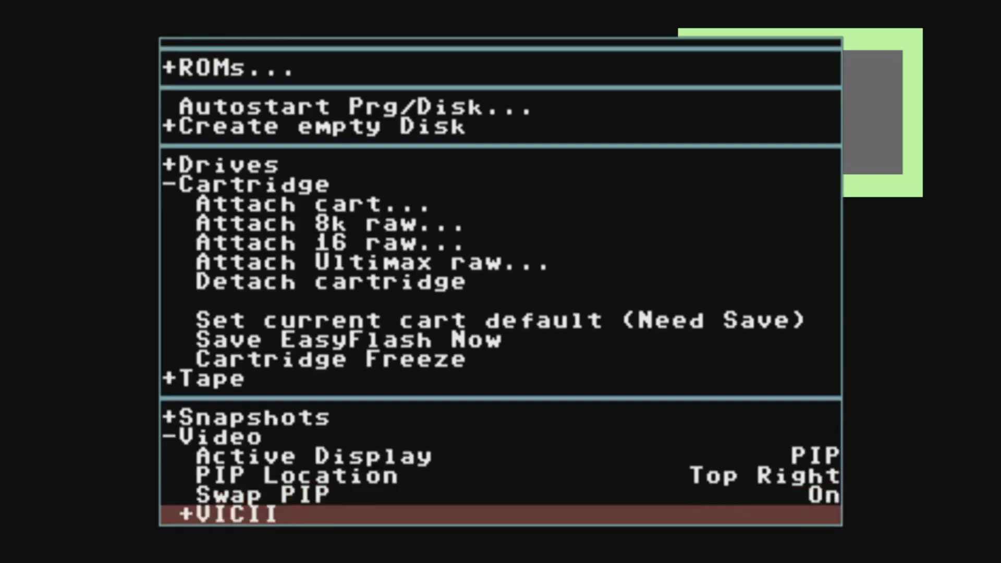
{"action": "key", "text": "Down"}
{"action": "key", "text": "Down"}
{"action": "key", "text": "Down"}
{"action": "key", "text": "Down"}
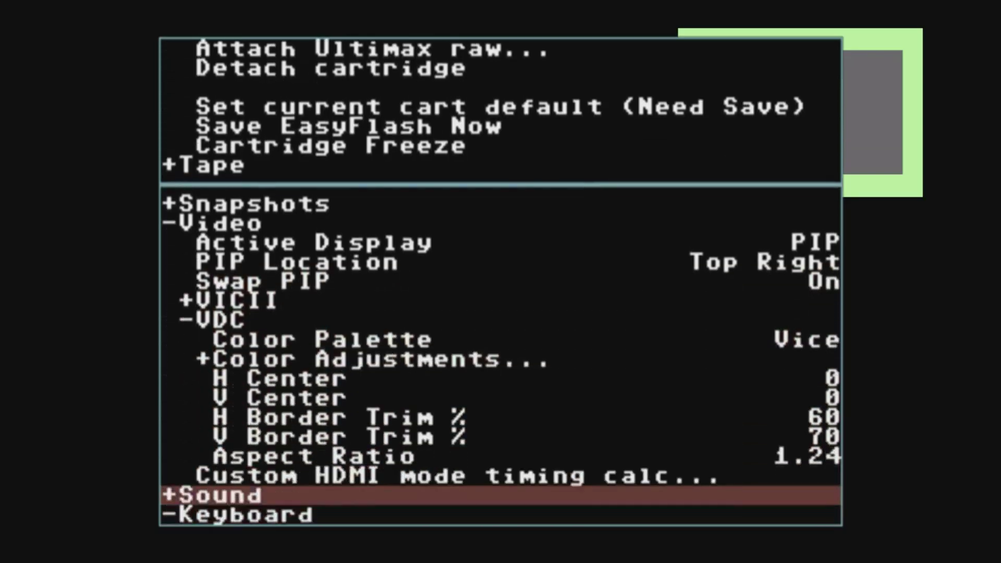
{"action": "key", "text": "Up"}
{"action": "key", "text": "Up"}
{"action": "key", "text": "Return"}
{"action": "key", "text": "Left"}
{"action": "key", "text": "Left"}
{"action": "key", "text": "Left"}
{"action": "key", "text": "Left"}
{"action": "key", "text": "Left"}
{"action": "key", "text": "Left"}
{"action": "key", "text": "Left"}
{"action": "key", "text": "Left"}
{"action": "key", "text": "Left"}
{"action": "key", "text": "Left"}
{"action": "key", "text": "Left"}
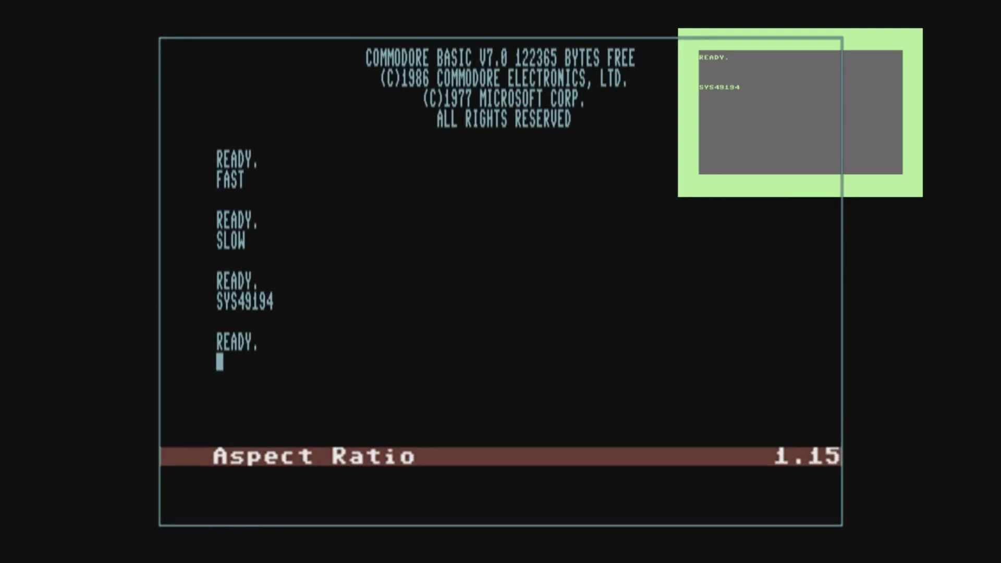
Widen the VDC picture by raising its aspect ratio to 1.33, and close the settings.
{"action": "key", "text": "Right"}
{"action": "key", "text": "Right"}
{"action": "key", "text": "Right"}
{"action": "key", "text": "Right"}
{"action": "key", "text": "Right"}
{"action": "key", "text": "Right"}
{"action": "key", "text": "Right"}
{"action": "key", "text": "Right"}
{"action": "key", "text": "Right"}
{"action": "key", "text": "Right"}
{"action": "key", "text": "Right"}
{"action": "key", "text": "Right"}
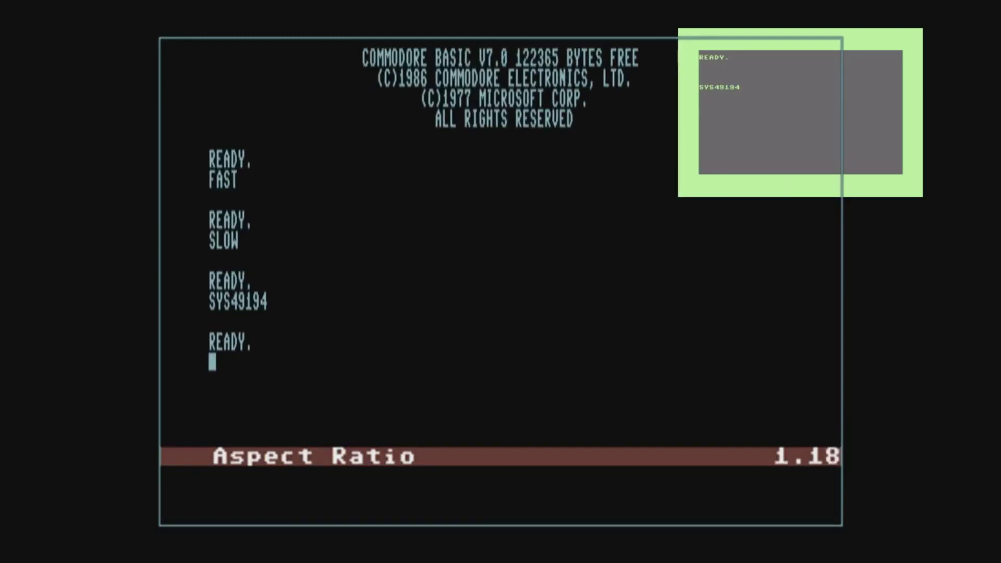
{"action": "key", "text": "Right"}
{"action": "key", "text": "Right"}
{"action": "key", "text": "Right"}
{"action": "key", "text": "Right"}
{"action": "key", "text": "Right"}
{"action": "key", "text": "Right"}
{"action": "key", "text": "Right"}
{"action": "key", "text": "Right"}
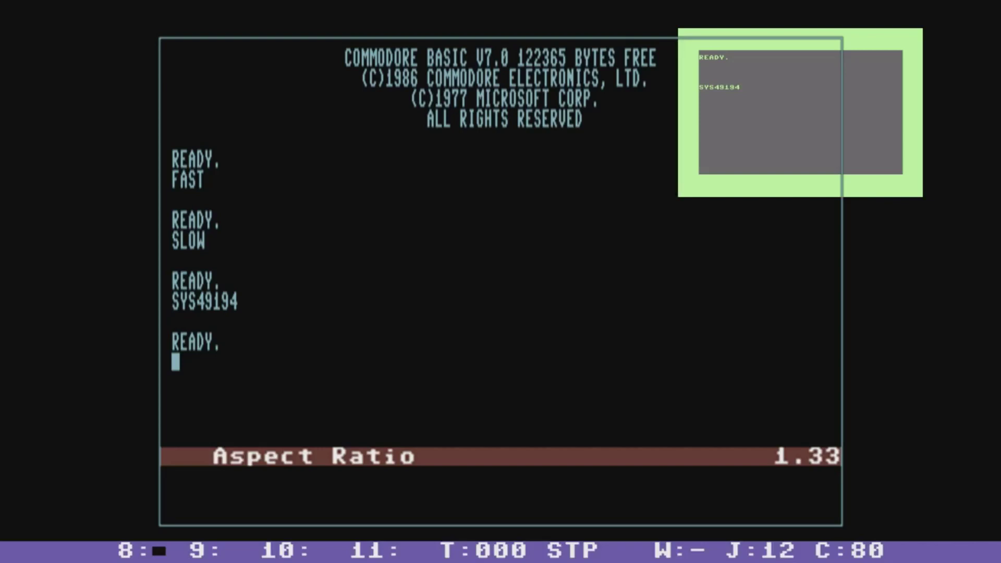
{"action": "key", "text": "Escape"}
{"action": "key", "text": "Escape"}
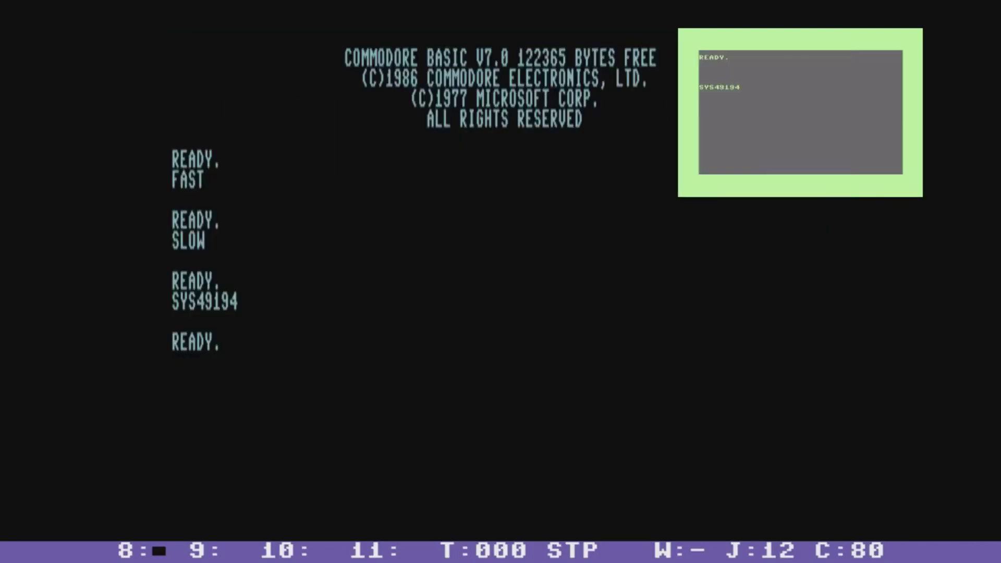
Set the Active Display in the video settings to VICII.
{"action": "key", "text": "F12"}
{"action": "key", "text": "Up"}
{"action": "key", "text": "Up"}
{"action": "key", "text": "Up"}
{"action": "key", "text": "Up"}
{"action": "key", "text": "Up"}
{"action": "key", "text": "Up"}
{"action": "key", "text": "Up"}
{"action": "key", "text": "Up"}
{"action": "key", "text": "Up"}
{"action": "key", "text": "Up"}
{"action": "key", "text": "Up"}
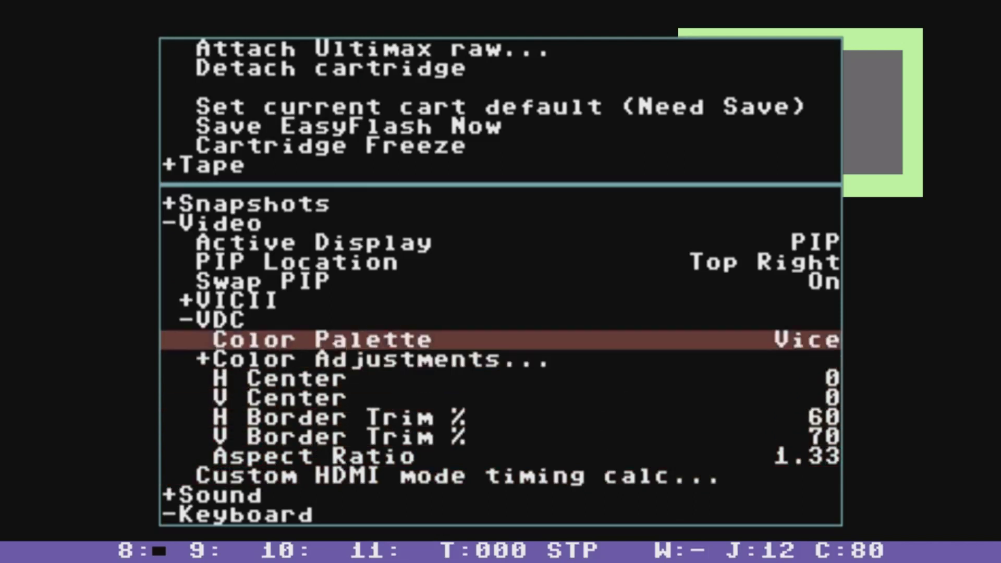
{"action": "key", "text": "Up"}
{"action": "key", "text": "Up"}
{"action": "key", "text": "Down"}
{"action": "key", "text": "Right"}
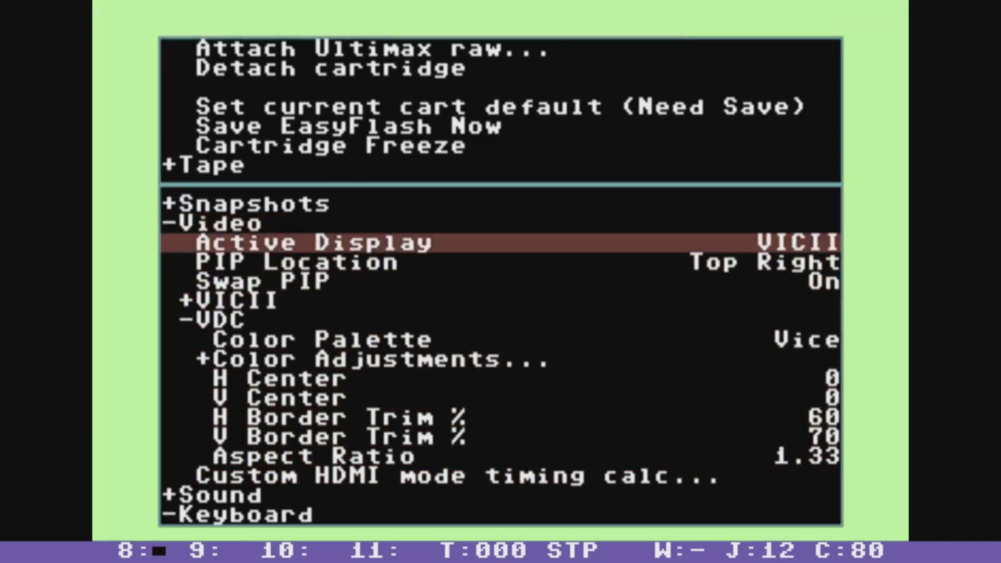
Attach the Super Mario Bros. 64 cartridge and start the game with the recommended version.
{"action": "key", "text": "Down"}
{"action": "key", "text": "Down"}
{"action": "key", "text": "Down"}
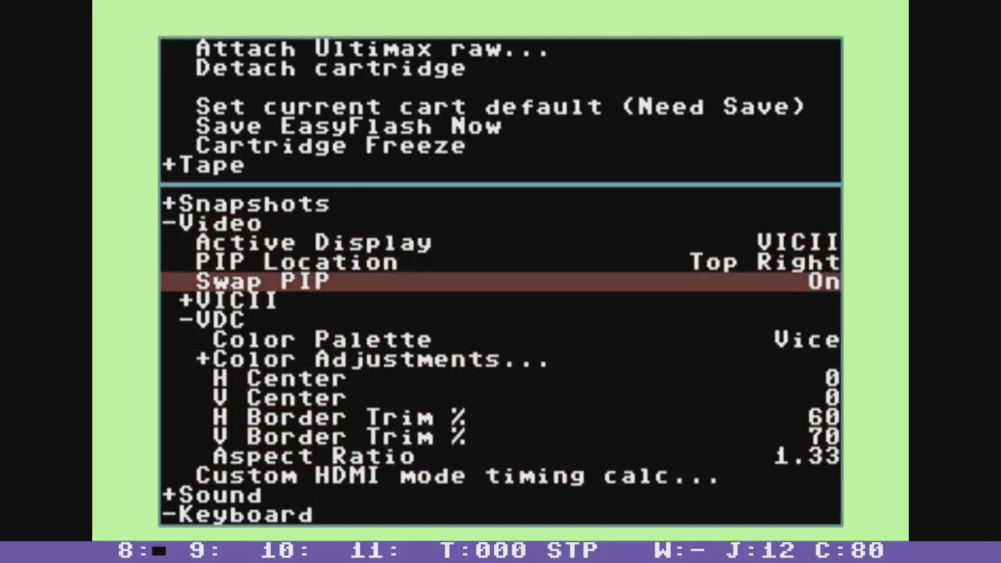
{"action": "key", "text": "Up"}
{"action": "key", "text": "Up"}
{"action": "key", "text": "Up"}
{"action": "key", "text": "Up"}
{"action": "key", "text": "Up"}
{"action": "key", "text": "Up"}
{"action": "key", "text": "Up"}
{"action": "key", "text": "Up"}
{"action": "key", "text": "Up"}
{"action": "key", "text": "Up"}
{"action": "key", "text": "Up"}
{"action": "key", "text": "Up"}
{"action": "key", "text": "Up"}
{"action": "key", "text": "Up"}
{"action": "key", "text": "Up"}
{"action": "key", "text": "Up"}
{"action": "key", "text": "Up"}
{"action": "key", "text": "Up"}
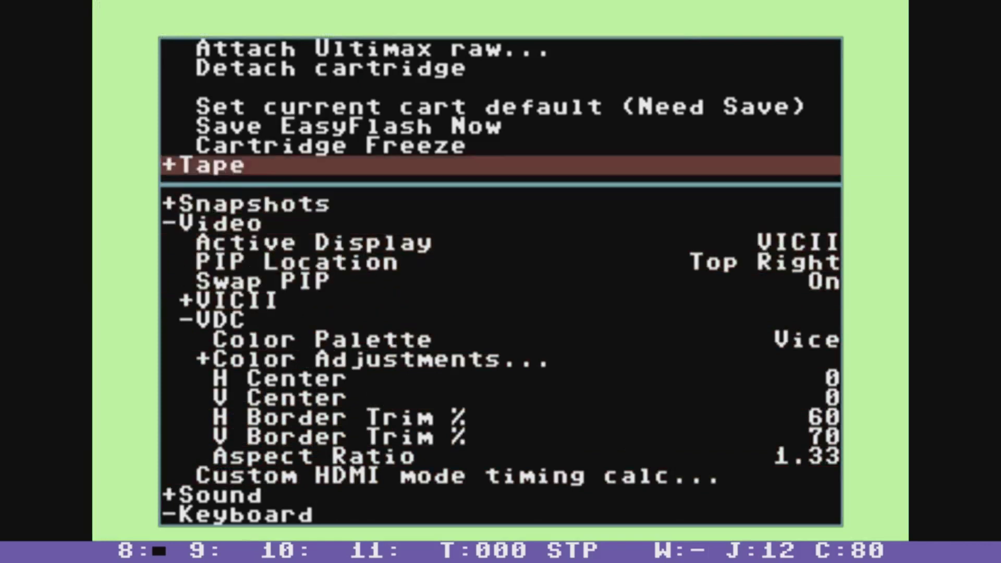
{"action": "key", "text": "Down"}
{"action": "key", "text": "Down"}
{"action": "key", "text": "Down"}
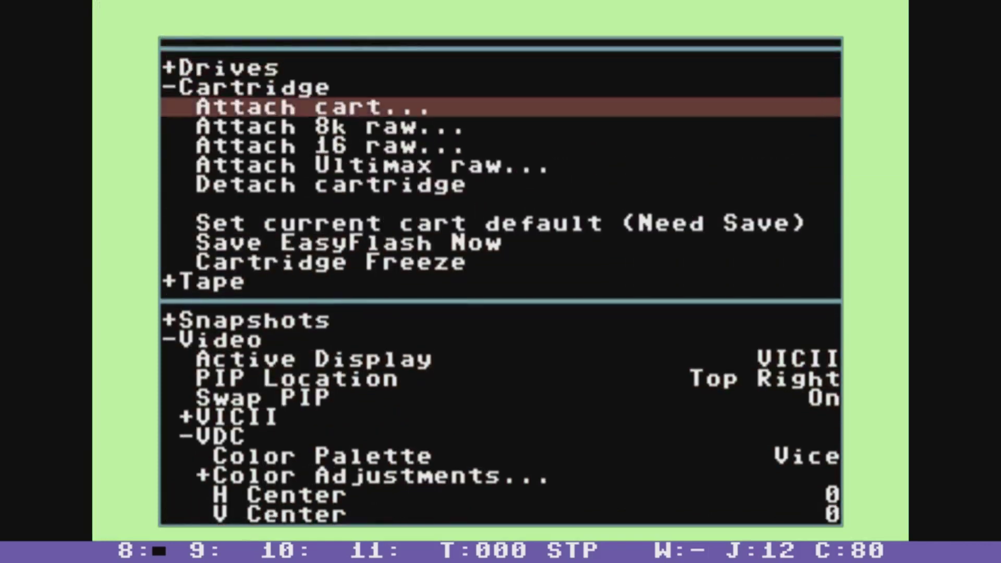
{"action": "key", "text": "Return"}
{"action": "key", "text": "Return"}
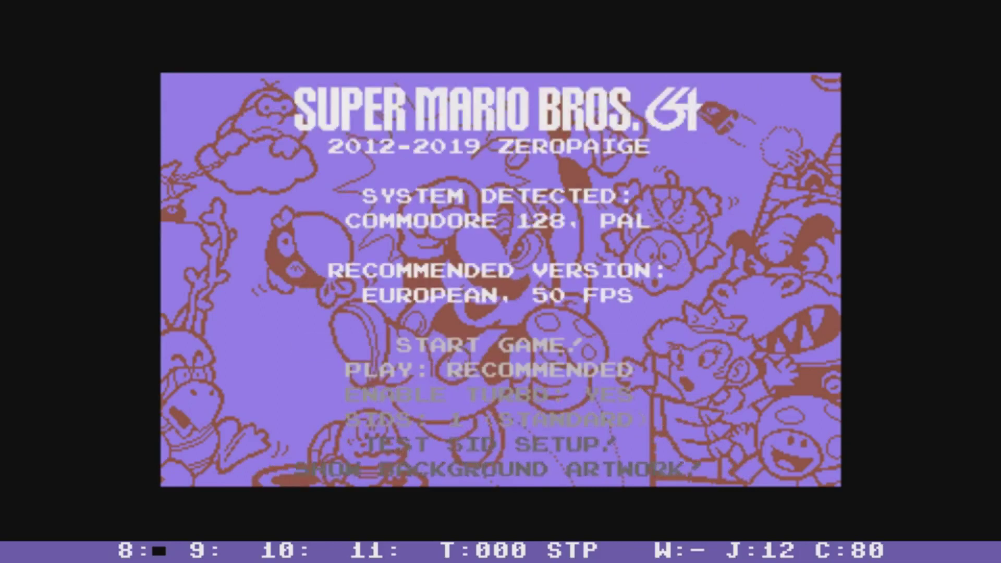
{"action": "key", "text": "Return"}
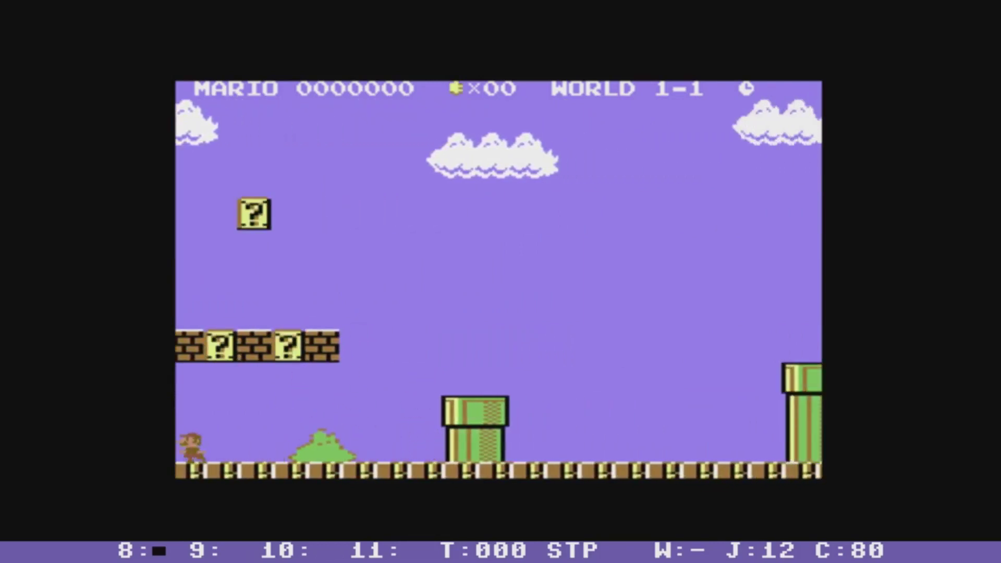
Open the configuration of USB joystick 1 from the joyport settings.
{"action": "key", "text": "ctrl+F7"}
{"action": "key", "text": "Up"}
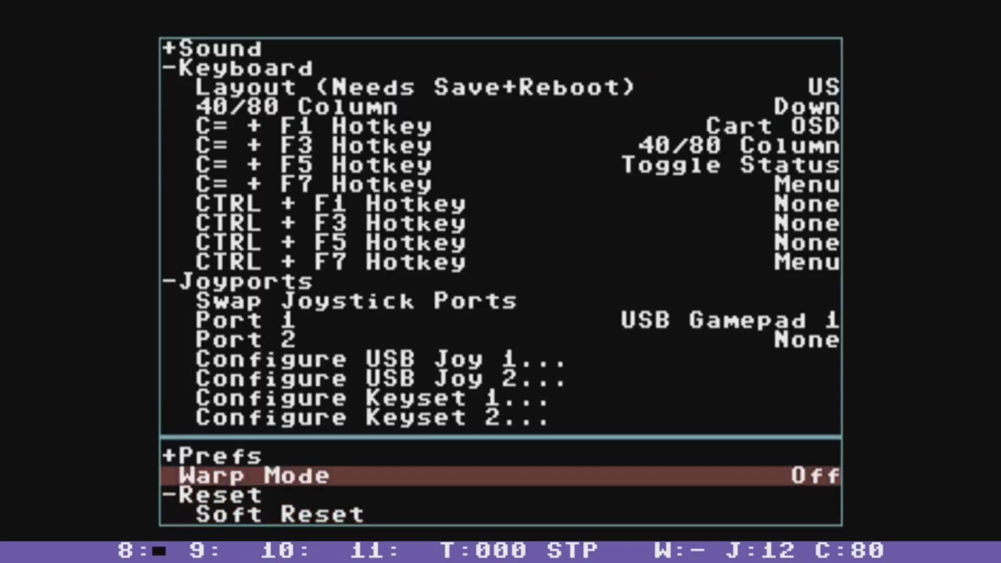
{"action": "key", "text": "Up"}
{"action": "key", "text": "Up"}
{"action": "key", "text": "Up"}
{"action": "key", "text": "Up"}
{"action": "key", "text": "Return"}
Examine the USB 1 button functions, especially Button 8, and the POT X Up Value, and close the settings.
{"action": "key", "text": "Down"}
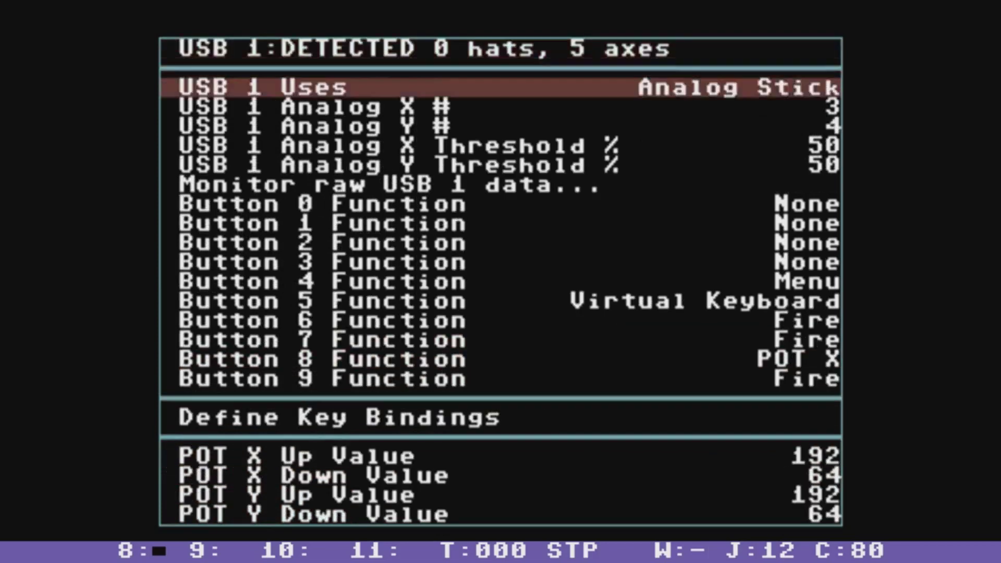
{"action": "key", "text": "Down"}
{"action": "key", "text": "Down"}
{"action": "key", "text": "Down"}
{"action": "key", "text": "Down"}
{"action": "key", "text": "Down"}
{"action": "key", "text": "Down"}
{"action": "key", "text": "Down"}
{"action": "key", "text": "Down"}
{"action": "key", "text": "Down"}
{"action": "key", "text": "Down"}
{"action": "key", "text": "Down"}
{"action": "key", "text": "Down"}
{"action": "key", "text": "Down"}
{"action": "key", "text": "Down"}
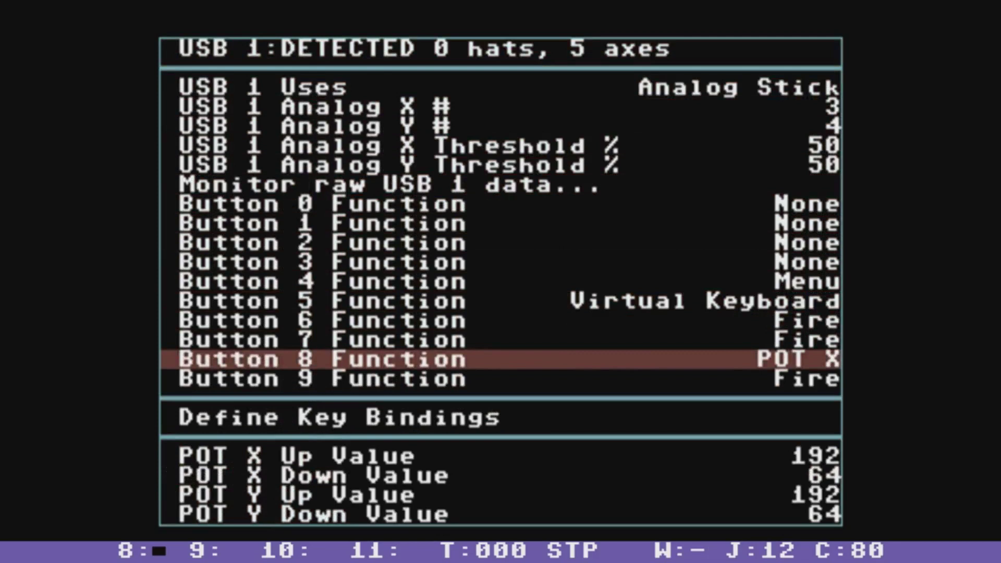
{"action": "key", "text": "Down"}
{"action": "key", "text": "Down"}
{"action": "key", "text": "Down"}
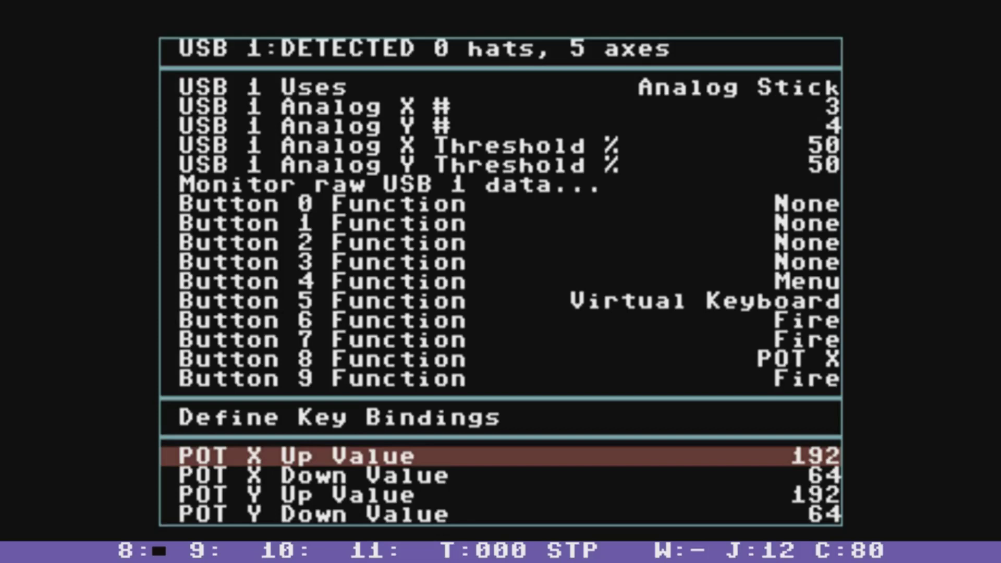
{"action": "key", "text": "Escape"}
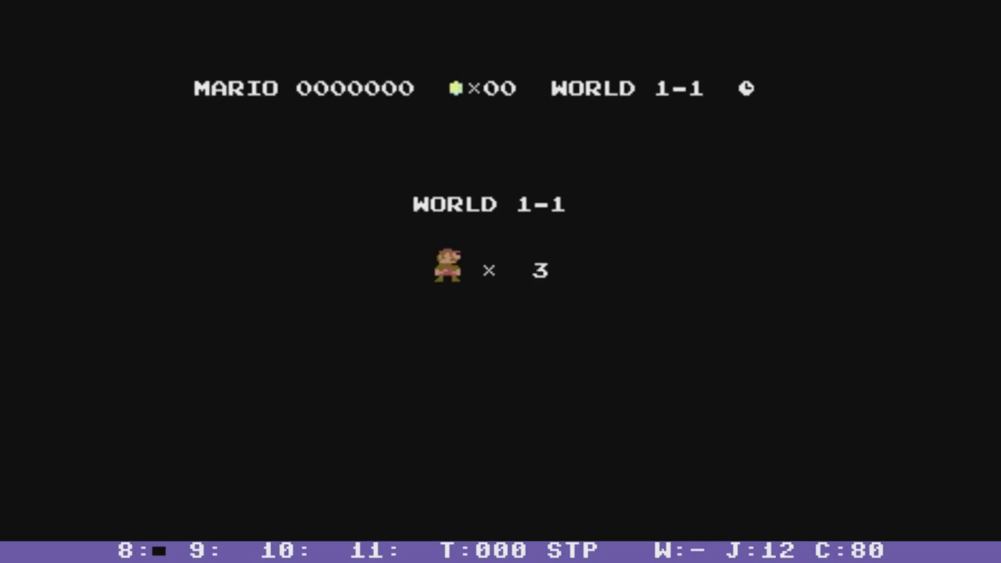
{"action": "key", "text": "Right"}
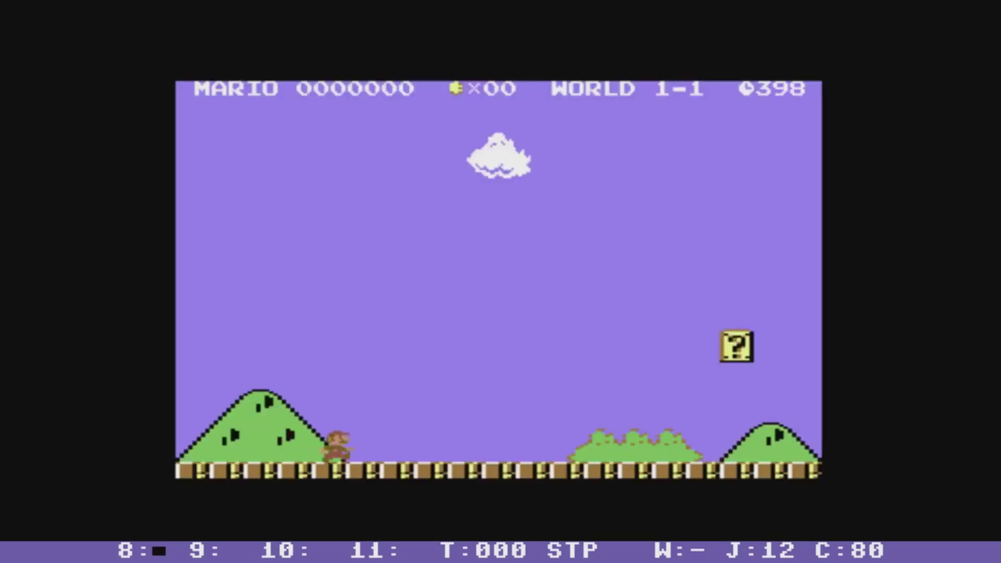
{"action": "key", "text": "Up"}
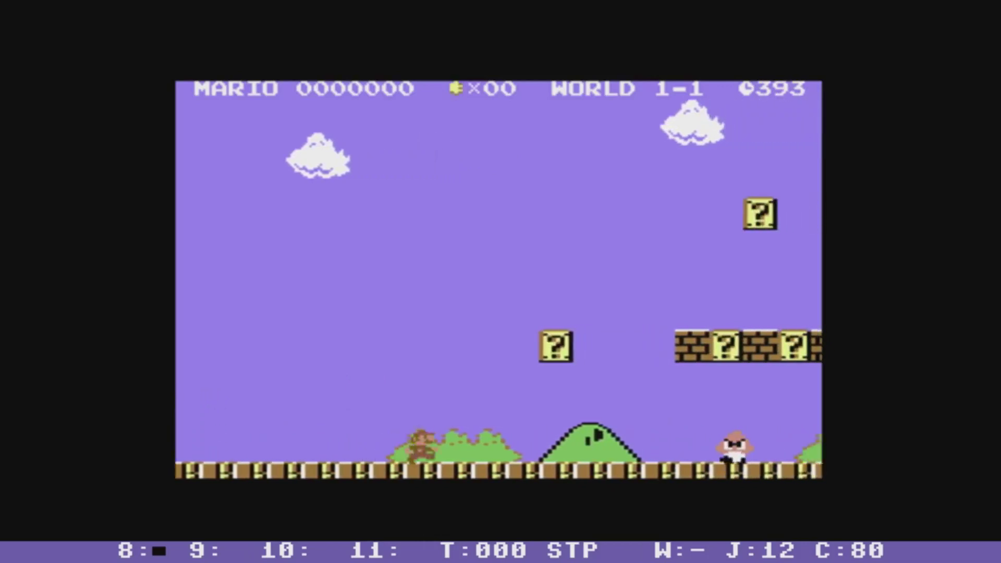
{"action": "key", "text": "Up"}
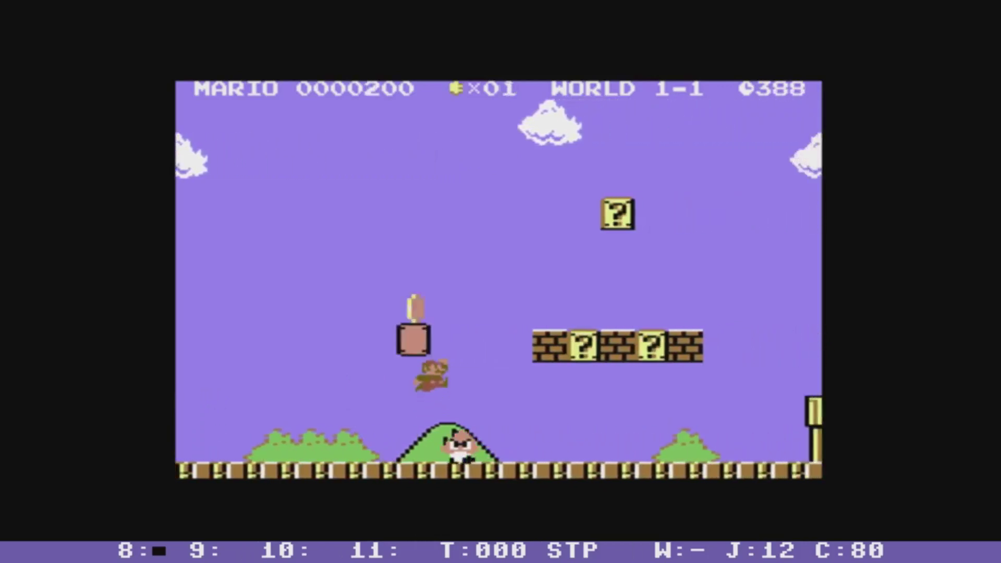
{"action": "key", "text": "Up"}
{"action": "key", "text": "Up"}
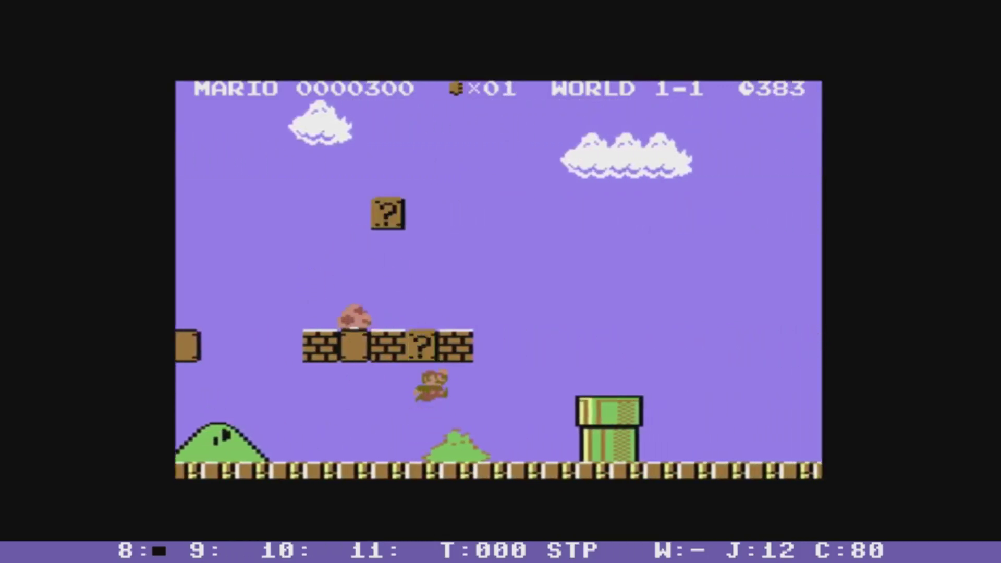
{"action": "key", "text": "Up"}
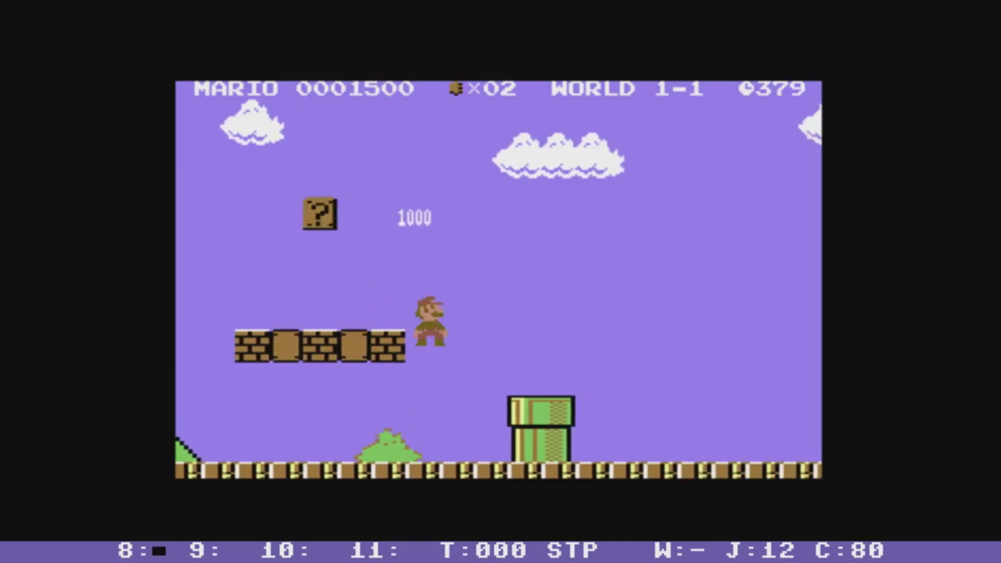
{"action": "key", "text": "Up"}
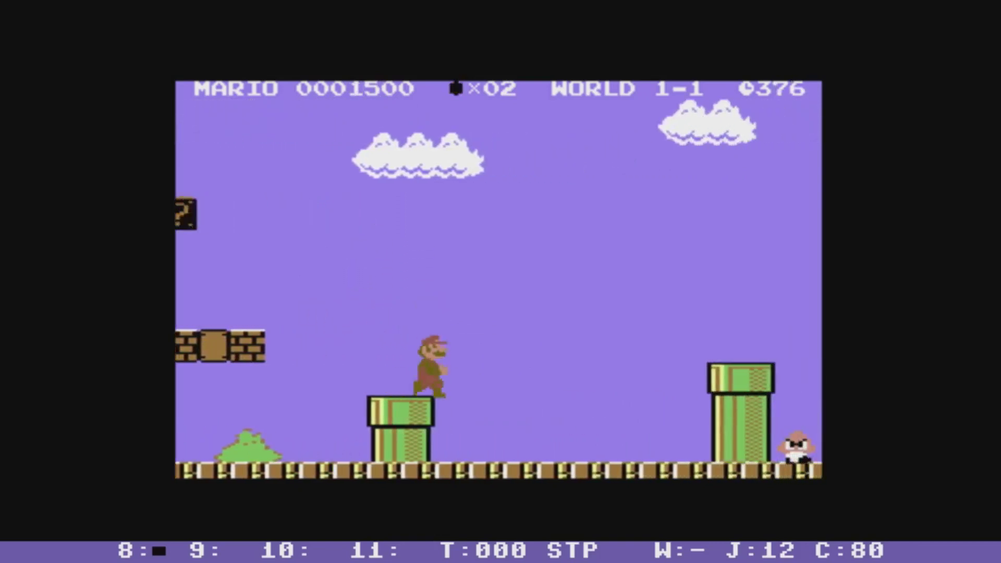
{"action": "key", "text": "Up"}
{"action": "key", "text": "Up"}
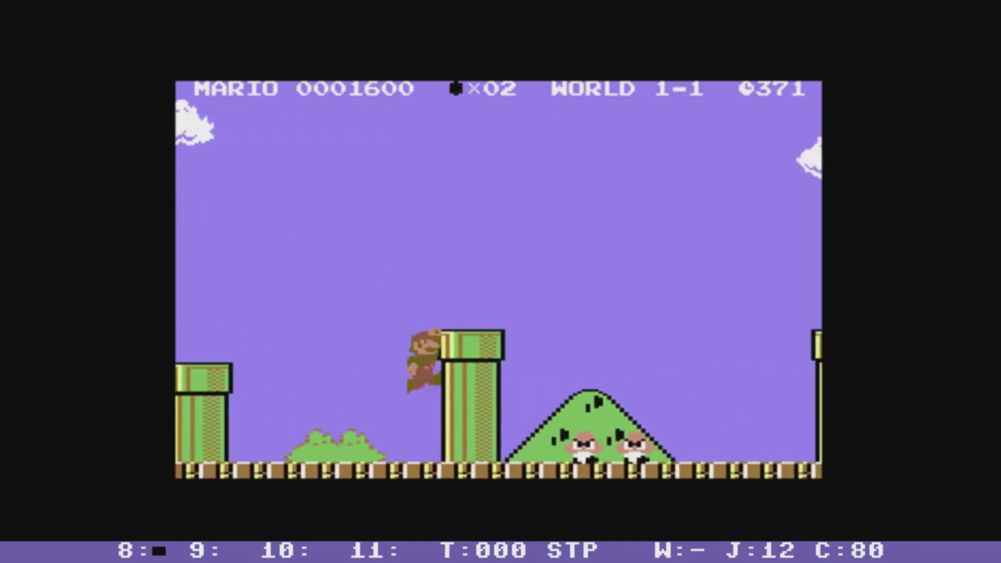
{"action": "key", "text": "Up"}
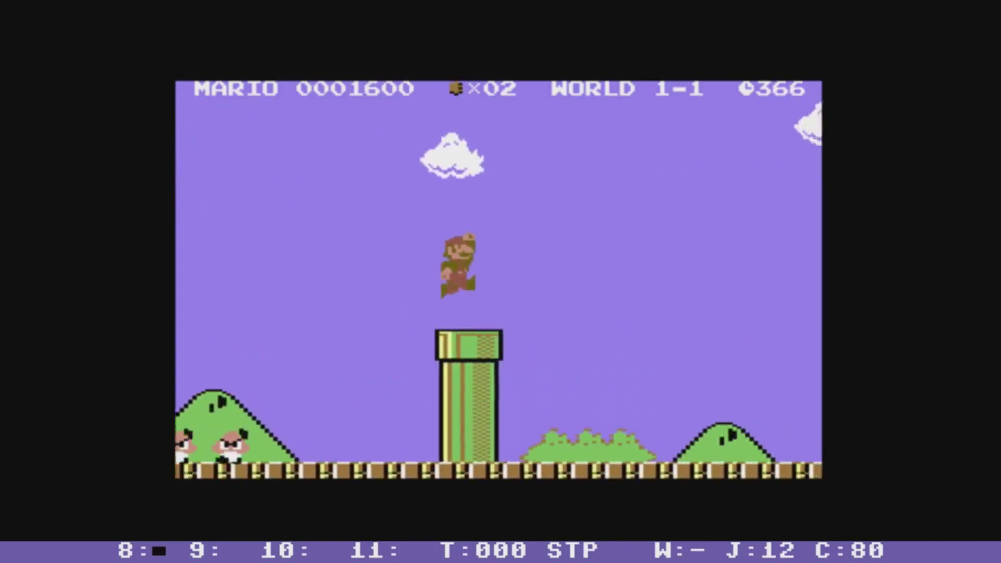
{"action": "key", "text": "Up"}
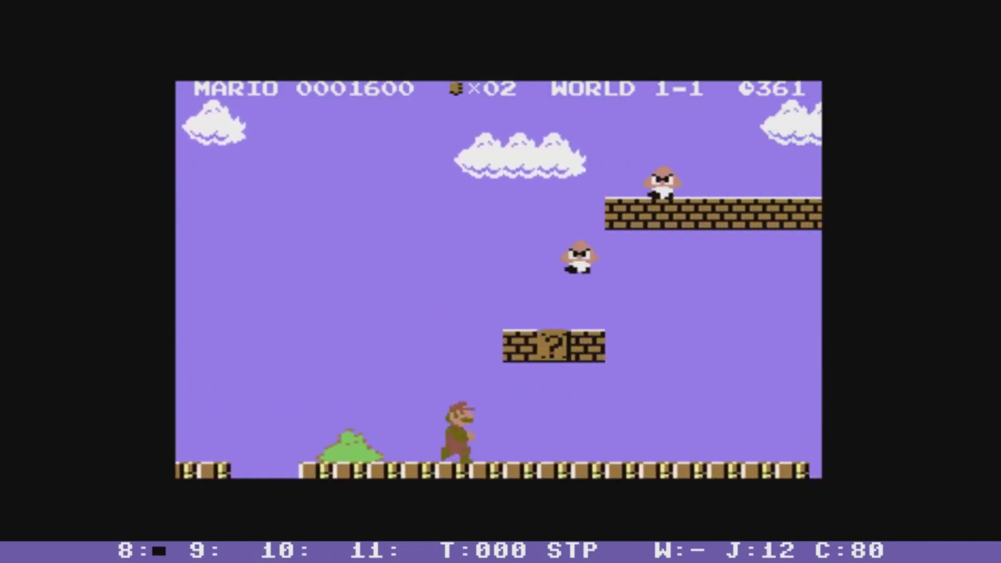
{"action": "key", "text": "Up"}
{"action": "key", "text": "Up"}
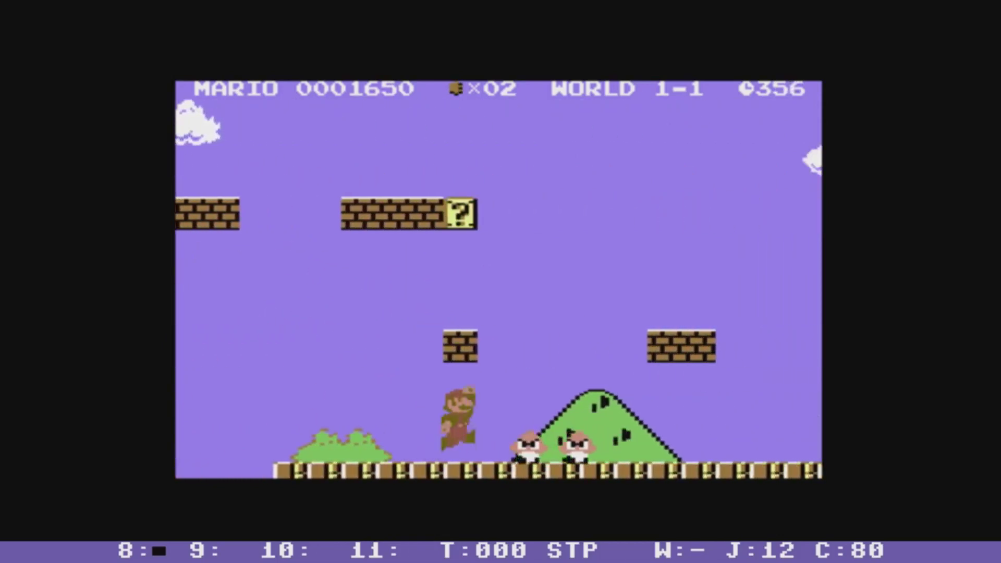
{"action": "key", "text": "Up"}
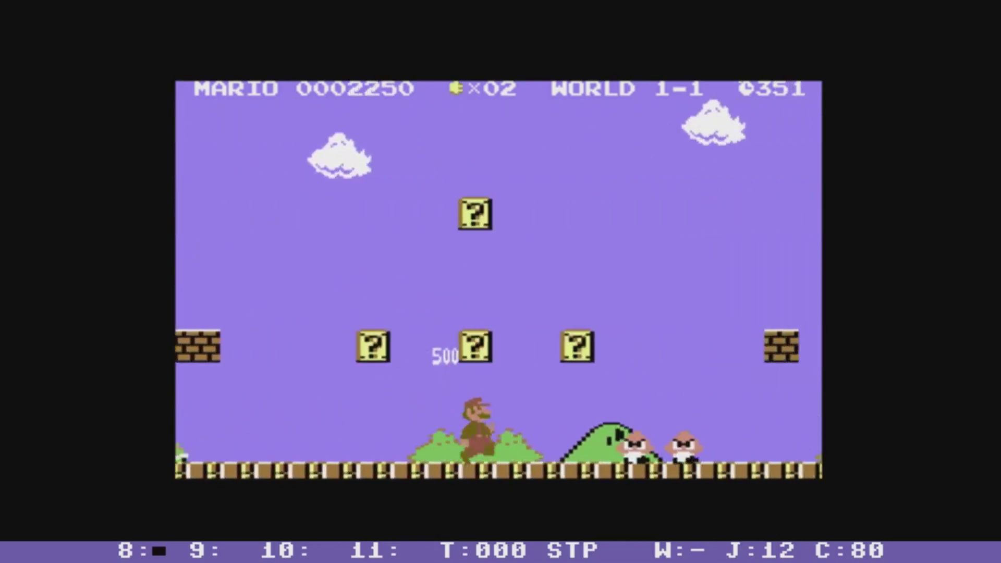
{"action": "key", "text": "Up"}
{"action": "key", "text": "Up"}
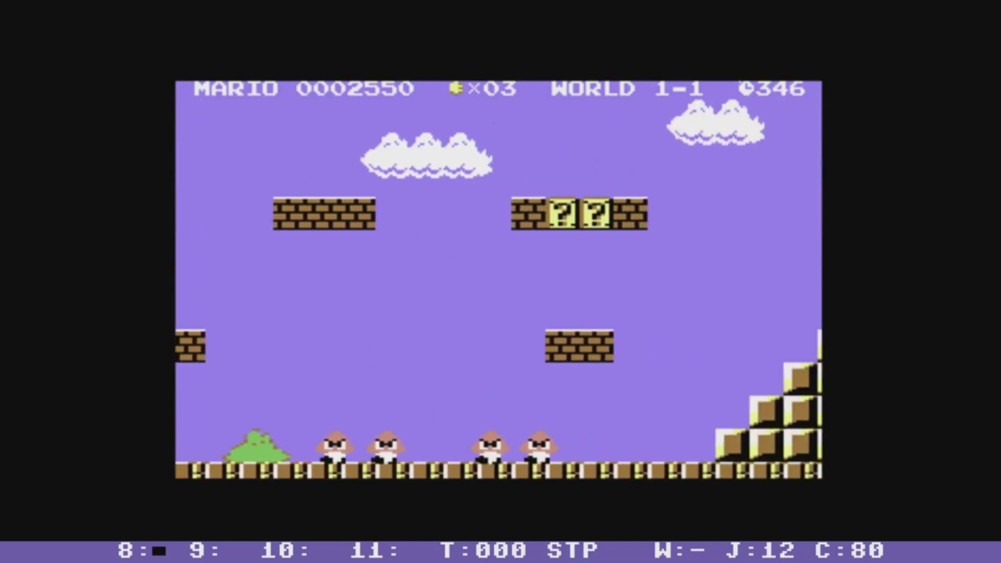
{"action": "key", "text": "Right"}
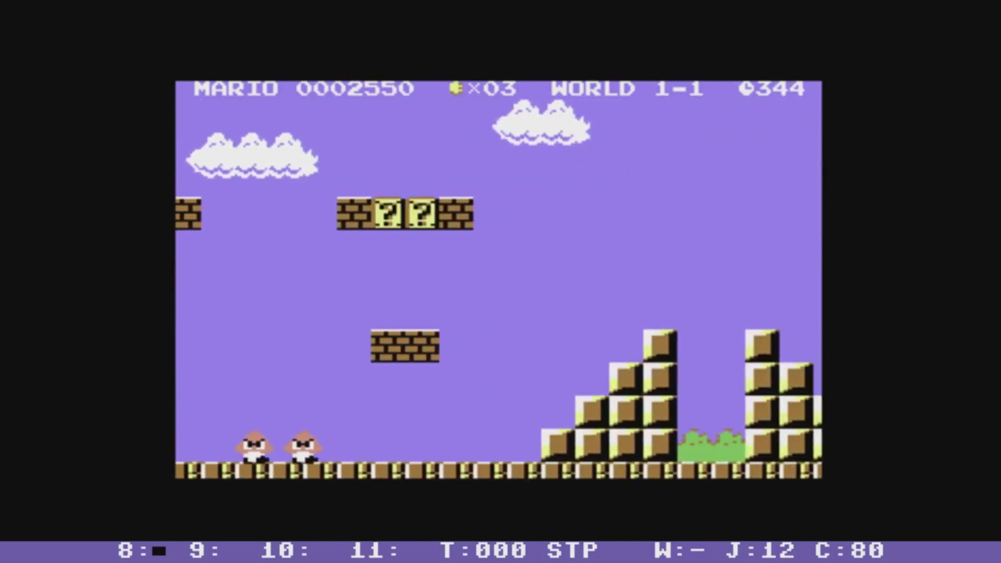